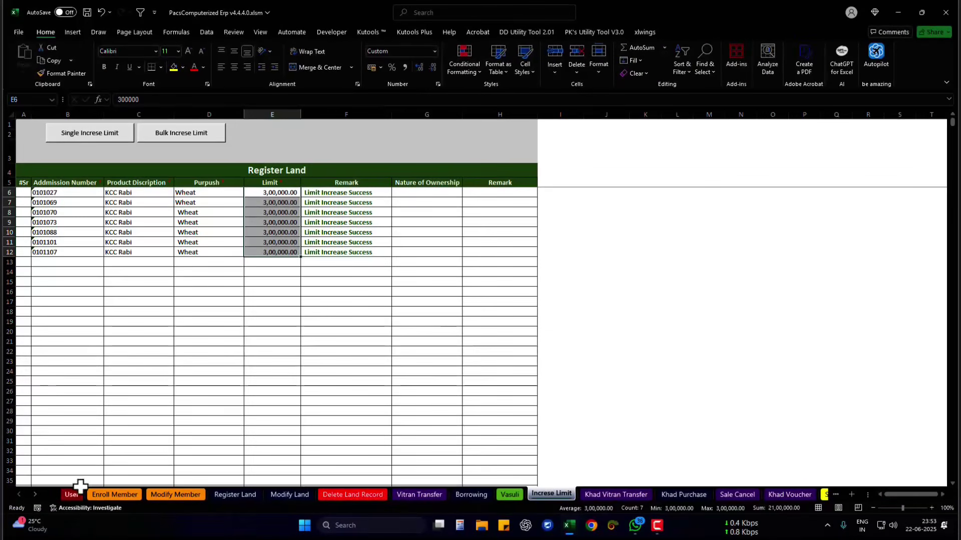
# - Check for a workbook update from the User sheet, accept the offer to open the ERP download folder, and close the browser
pyautogui.click(73, 493)
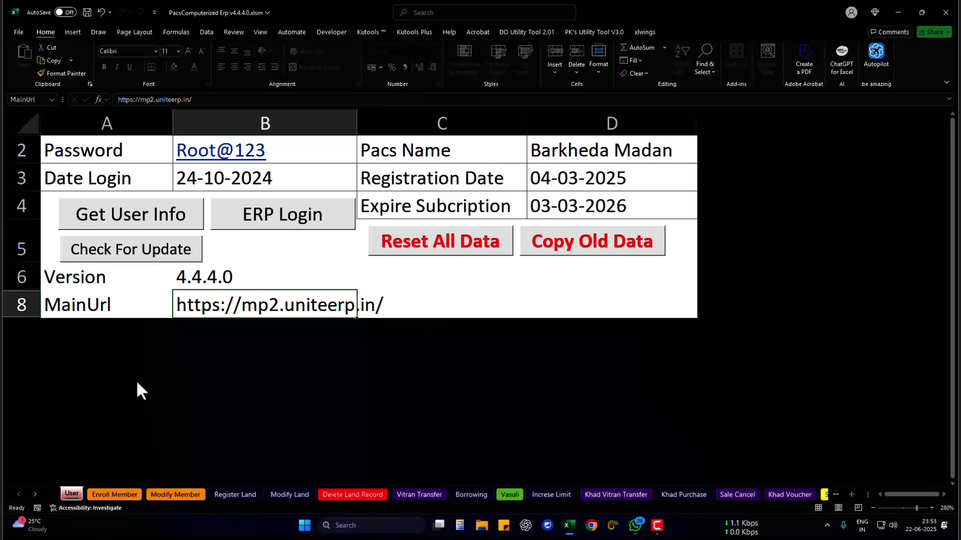
pyautogui.click(142, 259)
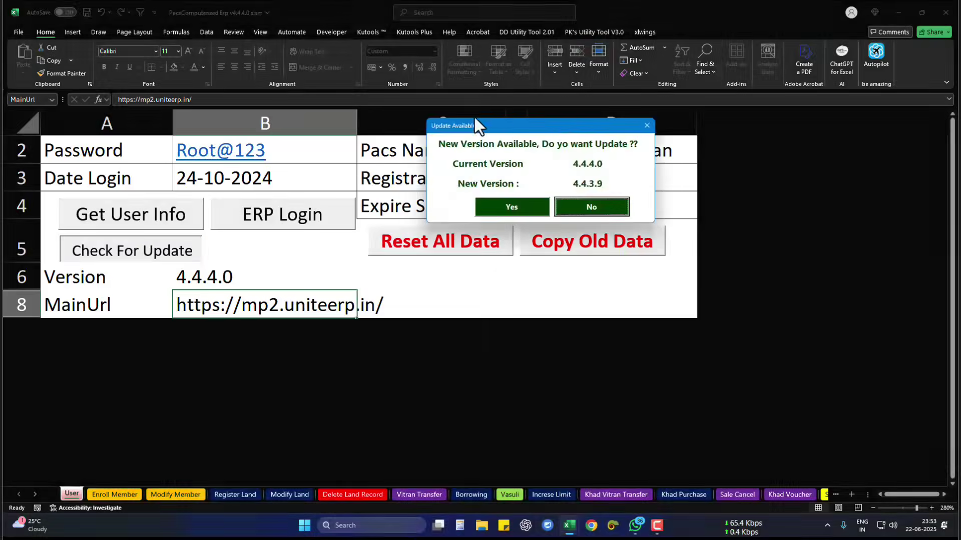
pyautogui.moveTo(475, 126); pyautogui.dragTo(340, 145)
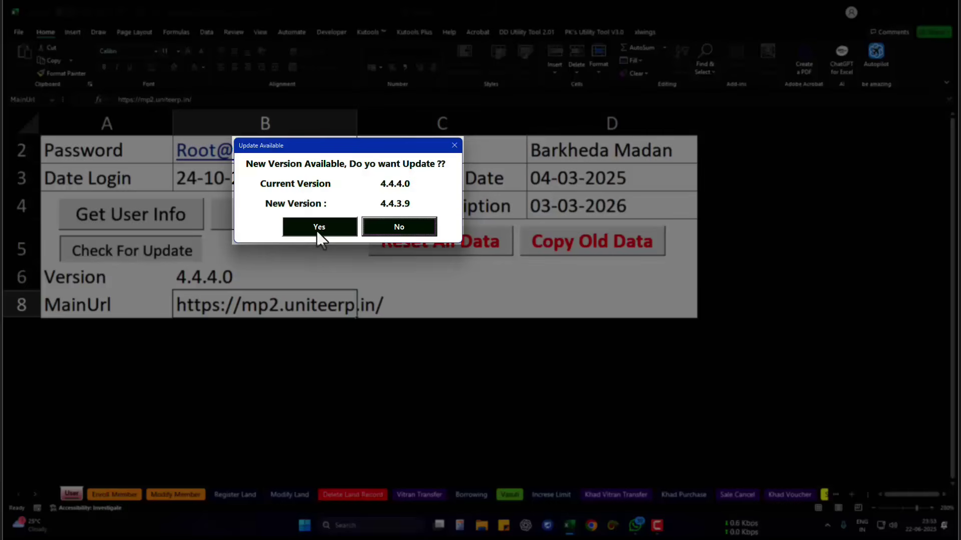
pyautogui.click(316, 228)
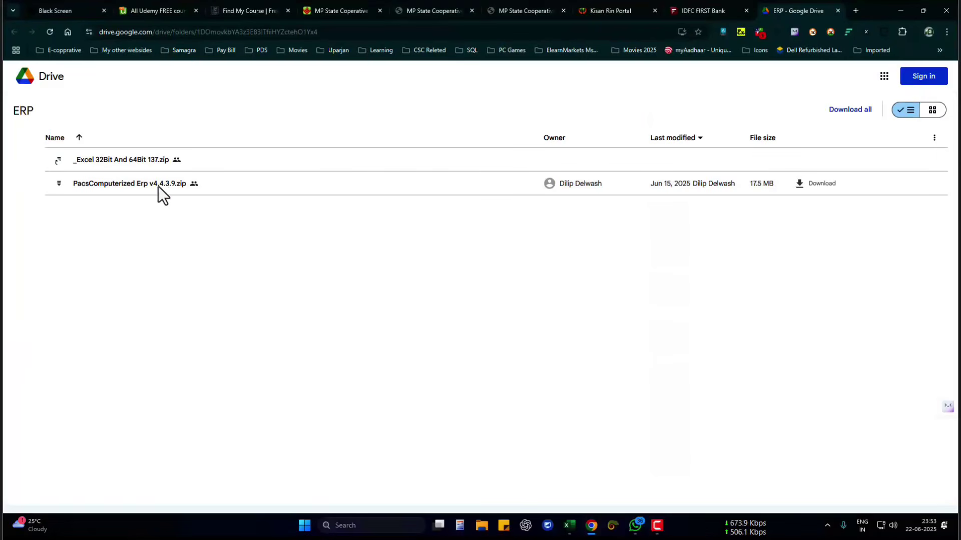
pyautogui.click(946, 10)
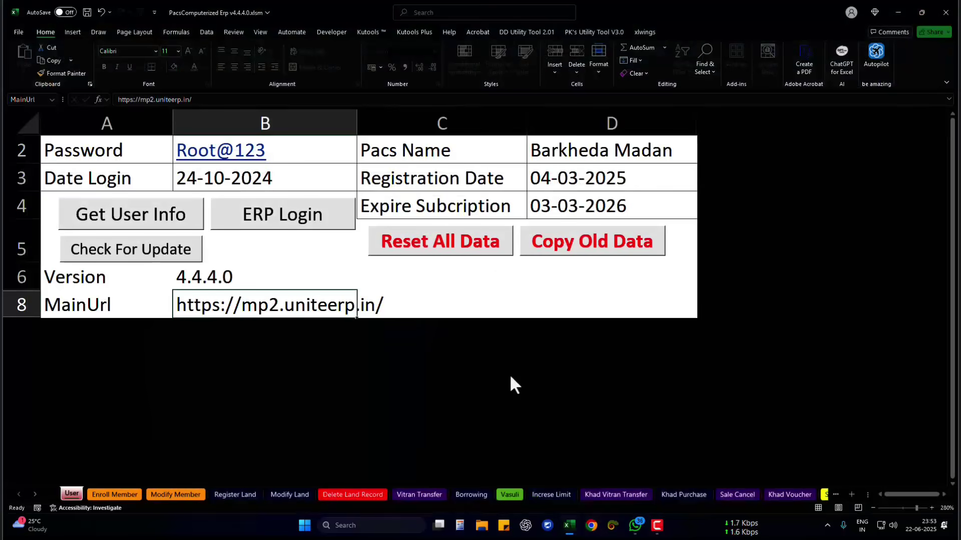
# - Examine the product, loan number, drawal amount and batch number of the last filled entry, row 26, on the Borrowing sheet
pyautogui.click(469, 493)
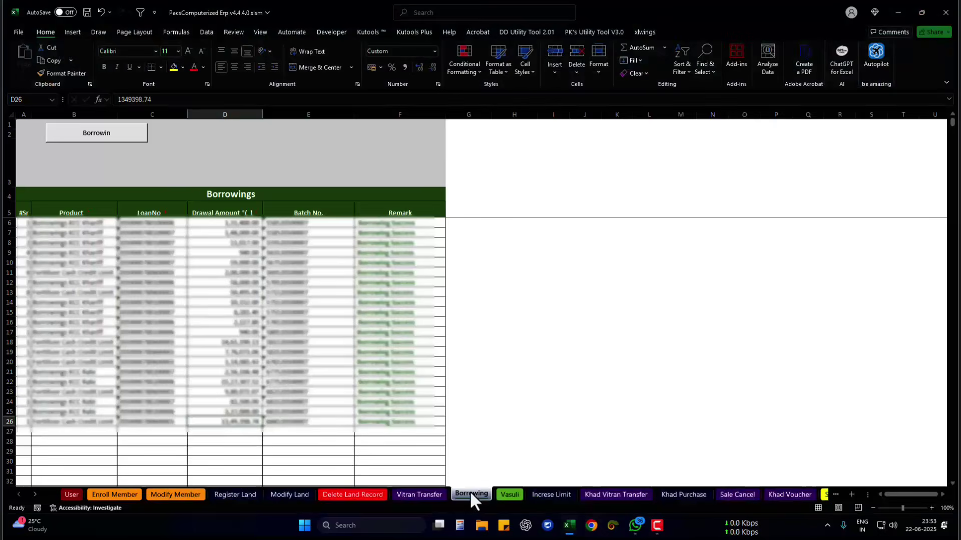
pyautogui.scroll(-7, 322, 395)
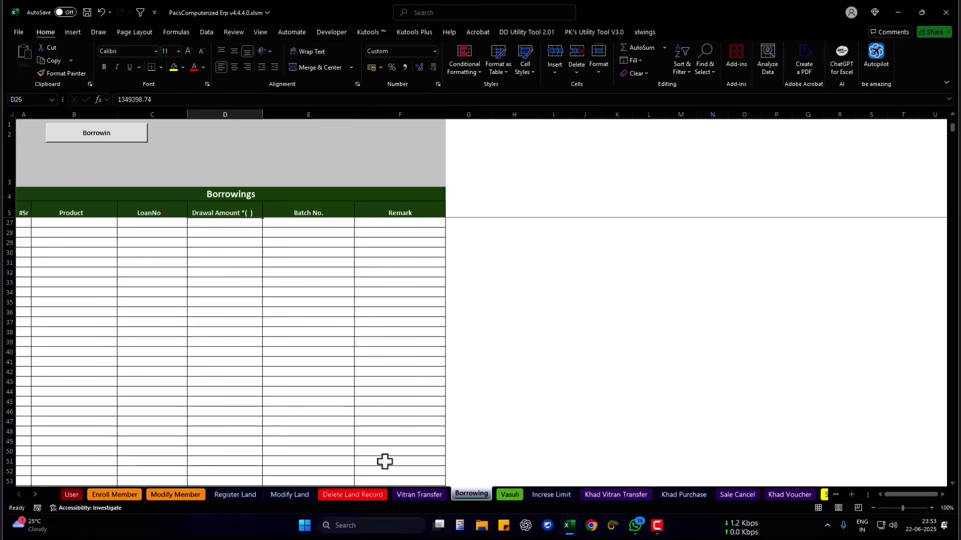
pyautogui.click(90, 287)
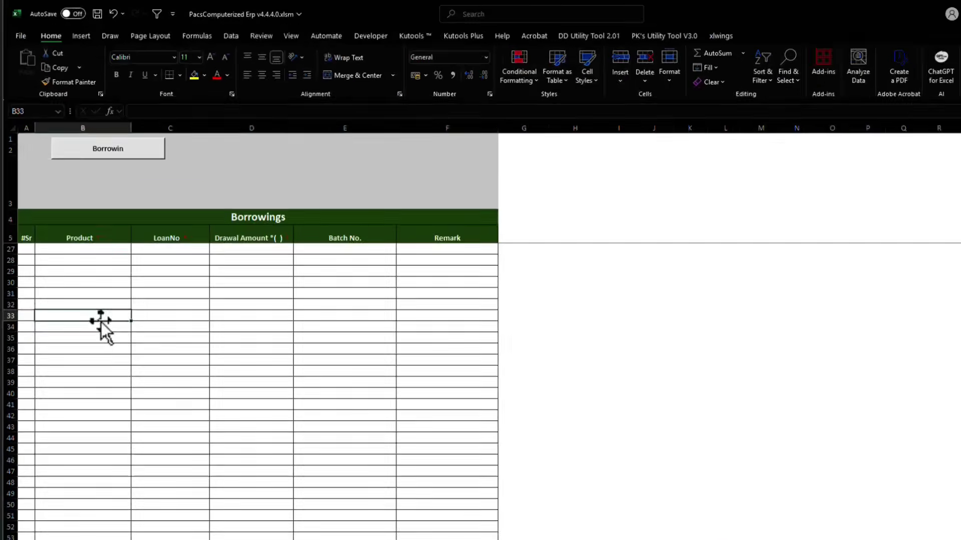
pyautogui.click(92, 250)
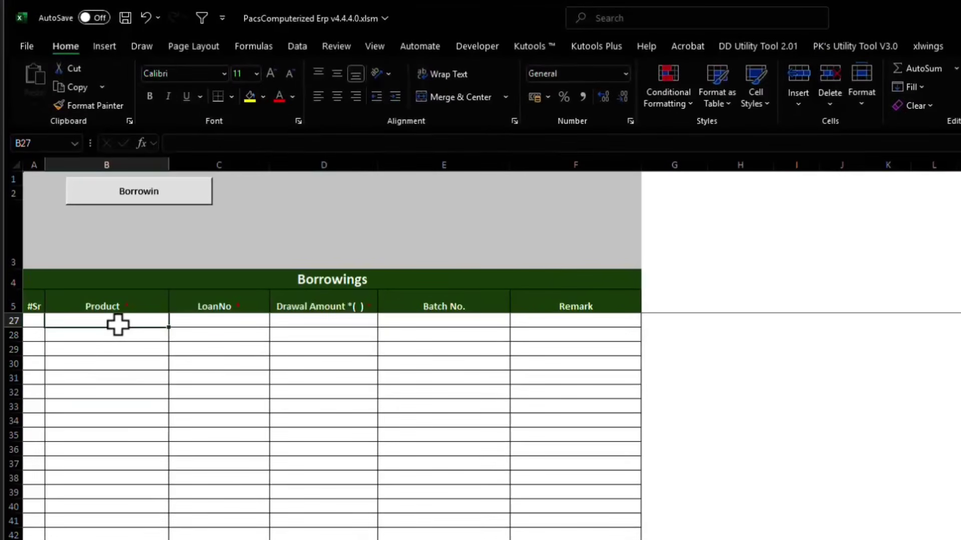
pyautogui.press('Up')
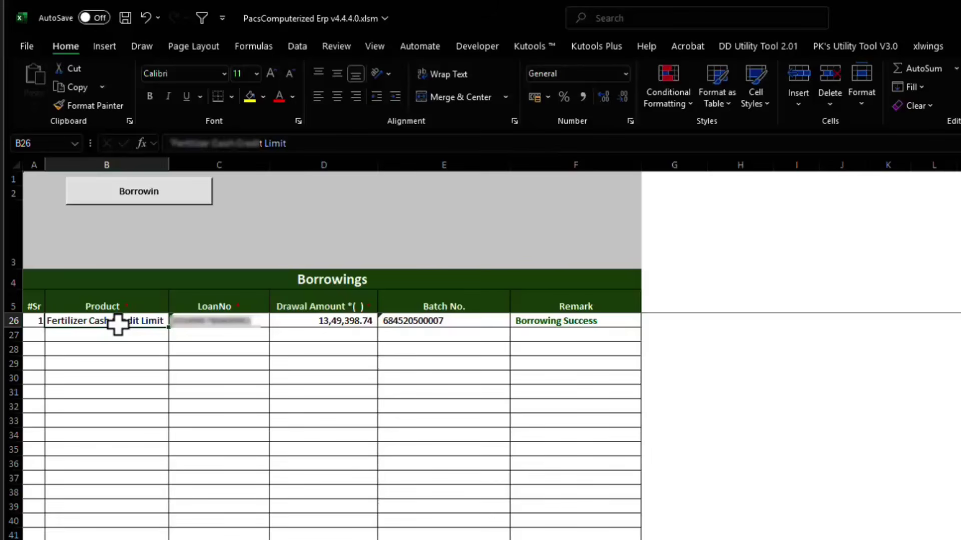
pyautogui.click(240, 321)
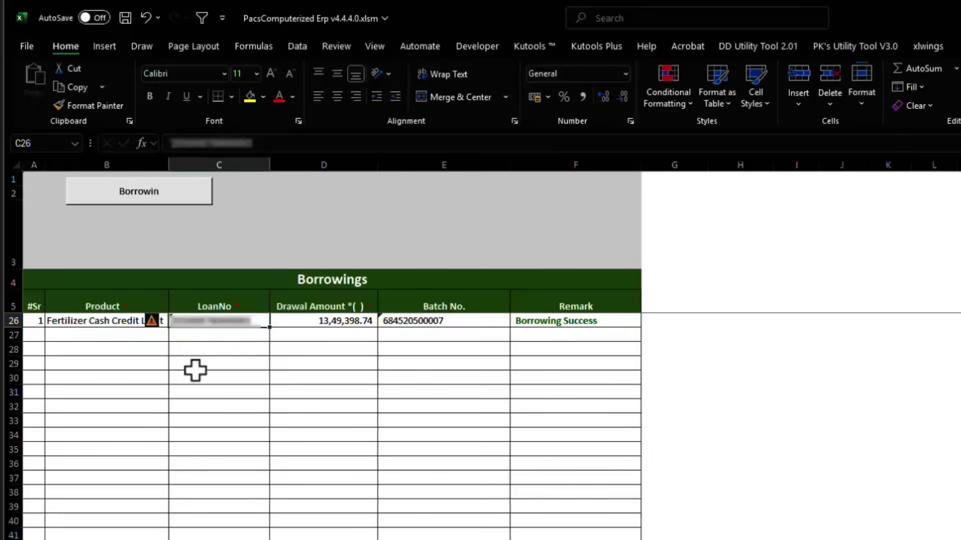
pyautogui.click(340, 320)
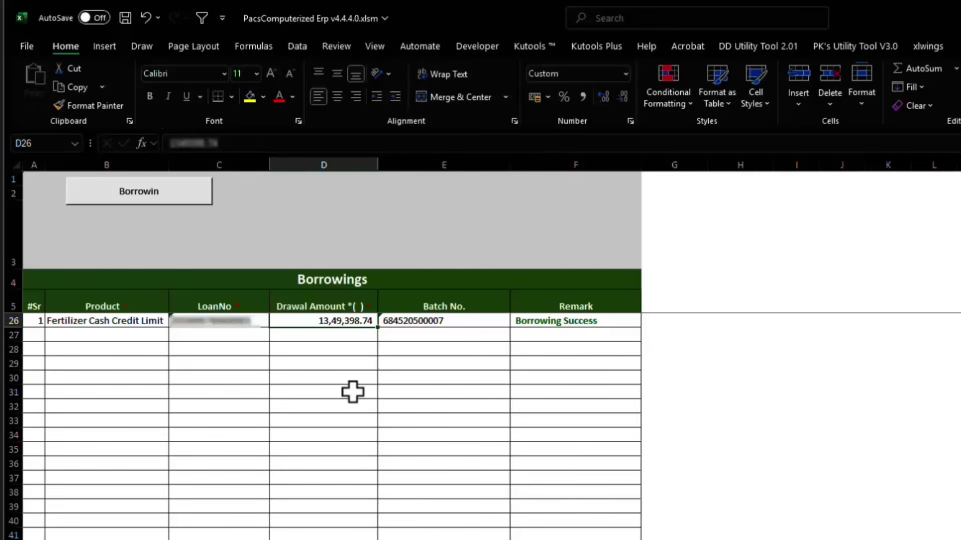
pyautogui.click(418, 322)
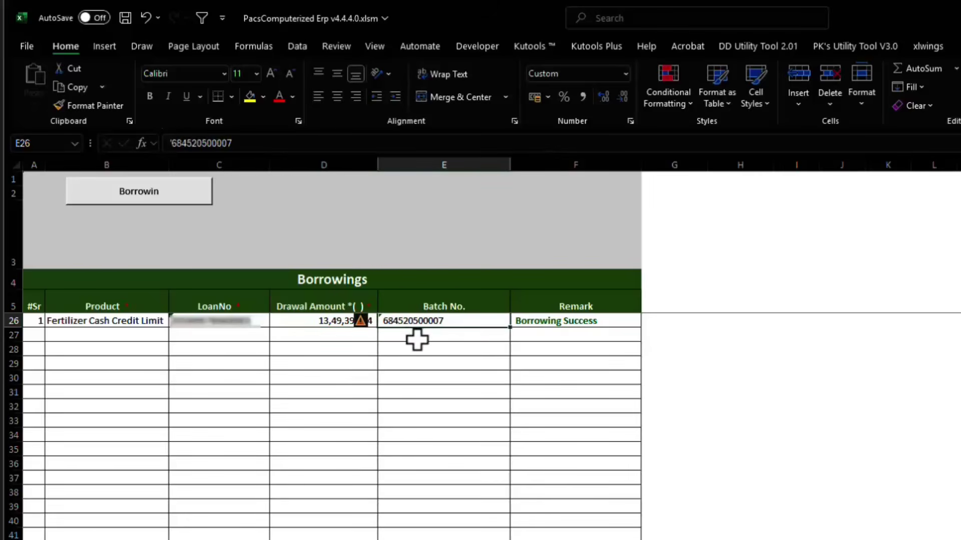
# - Inspect how the batch number in cell E26 of the Borrowing sheet is stored, including its leading character
pyautogui.click(414, 338)
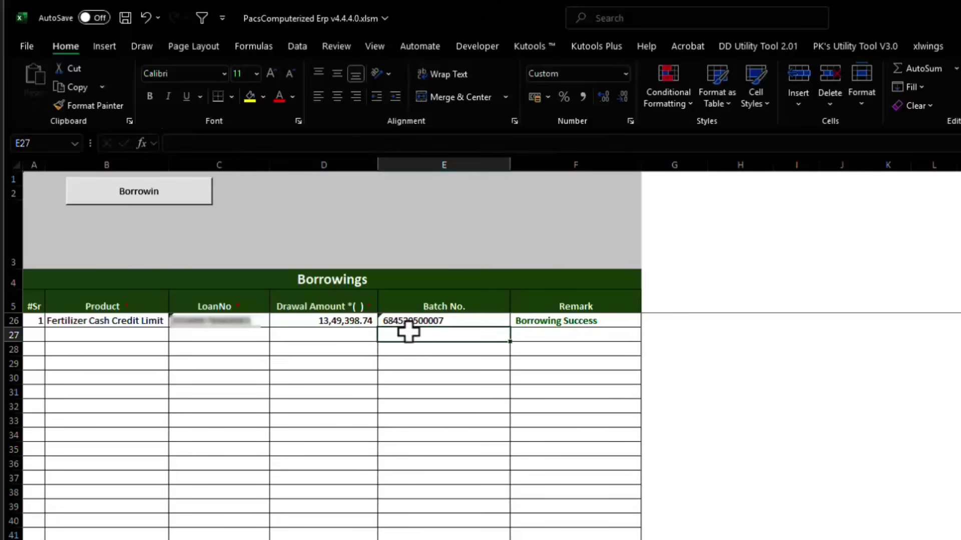
pyautogui.click(393, 320)
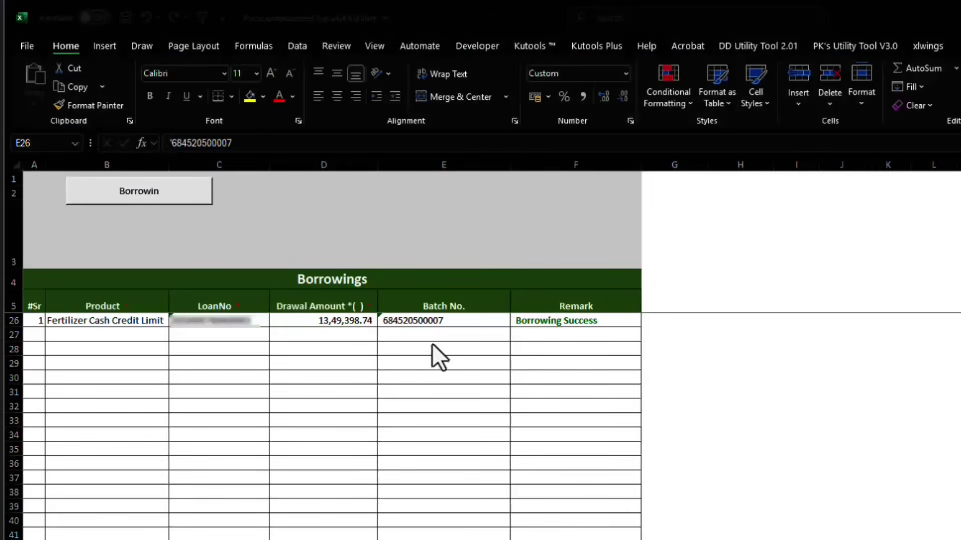
pyautogui.click(414, 323)
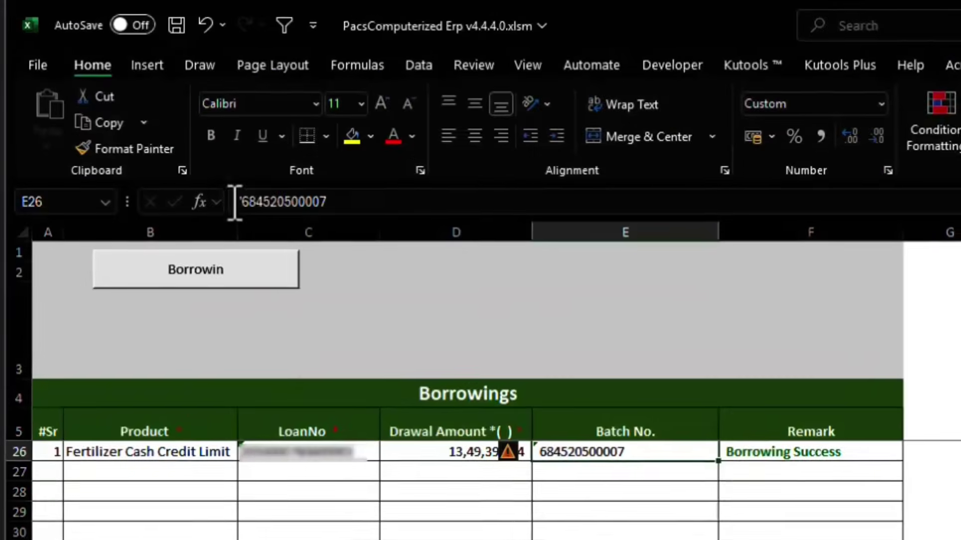
pyautogui.click(169, 143)
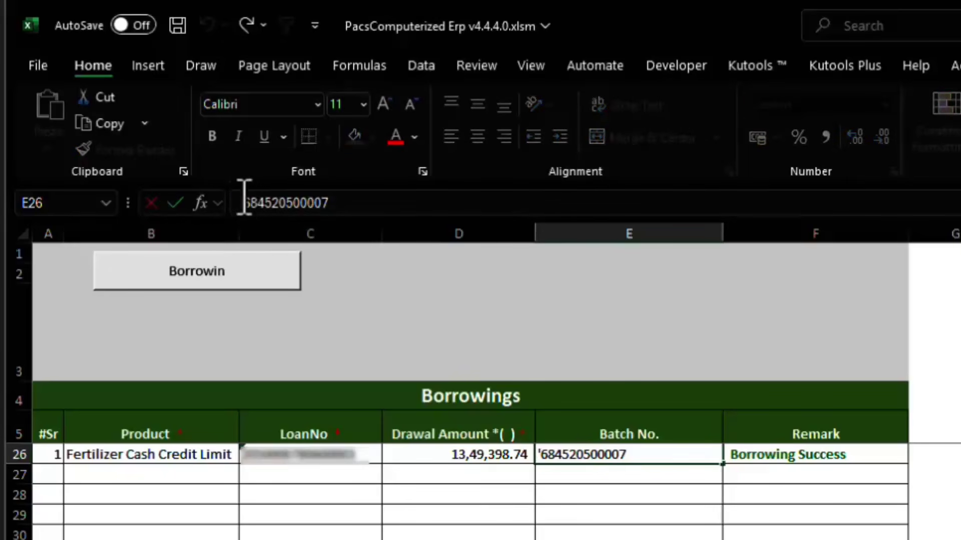
pyautogui.click(573, 493)
pyautogui.click(568, 455)
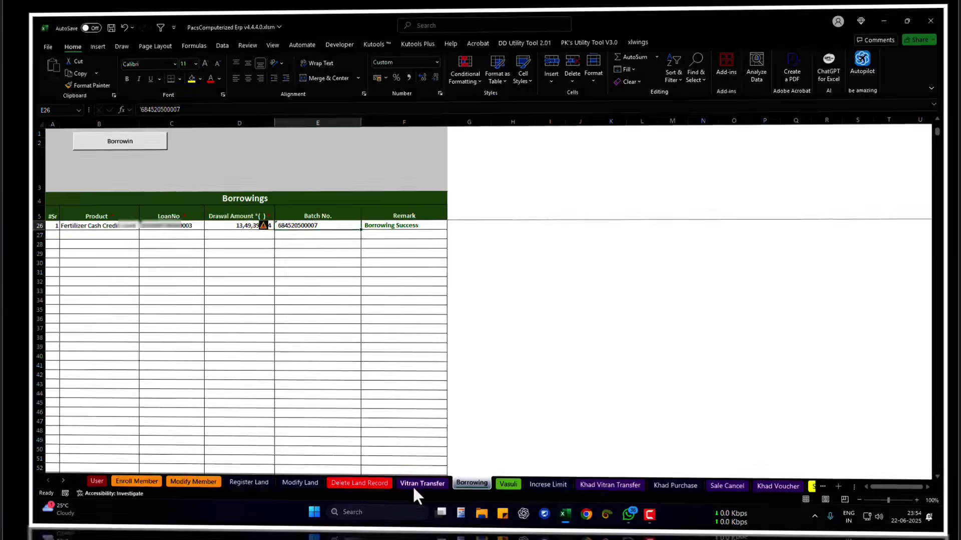
# - Review the Vitran Transfer sheet's entry columns, including admission number, amount, purpose, ledger folio number and due date
pyautogui.click(419, 494)
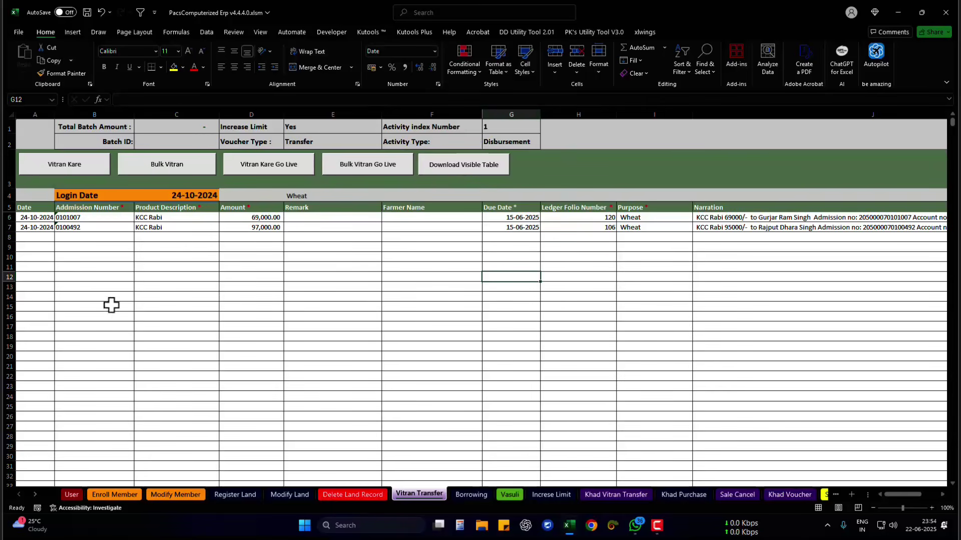
pyautogui.moveTo(24, 208); pyautogui.dragTo(707, 240)
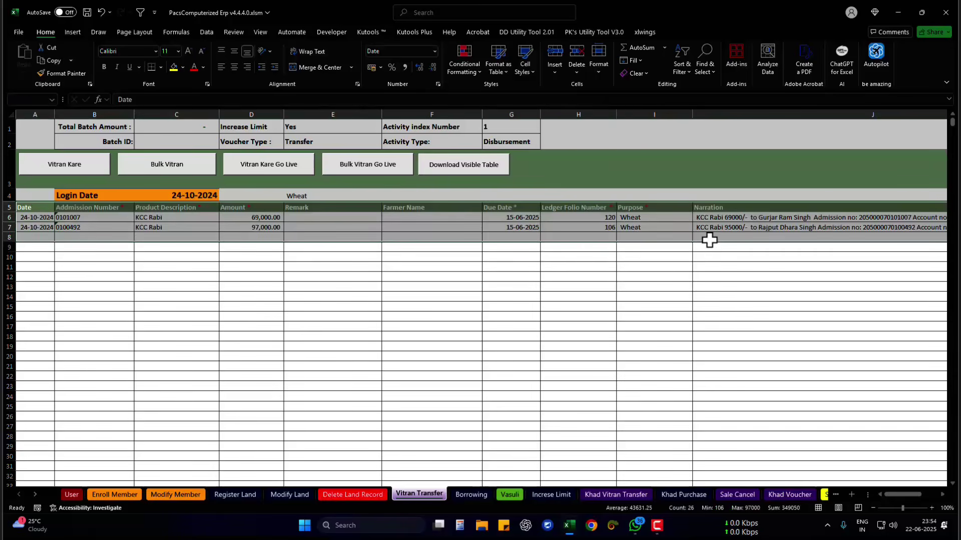
pyautogui.click(401, 295)
pyautogui.moveTo(78, 216); pyautogui.dragTo(125, 237)
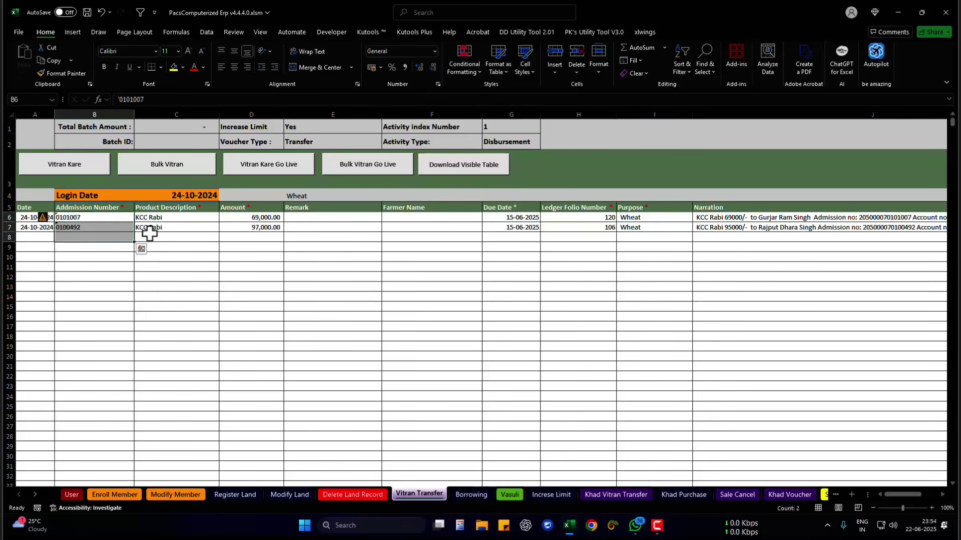
pyautogui.click(281, 226)
pyautogui.moveTo(270, 195); pyautogui.dragTo(288, 197)
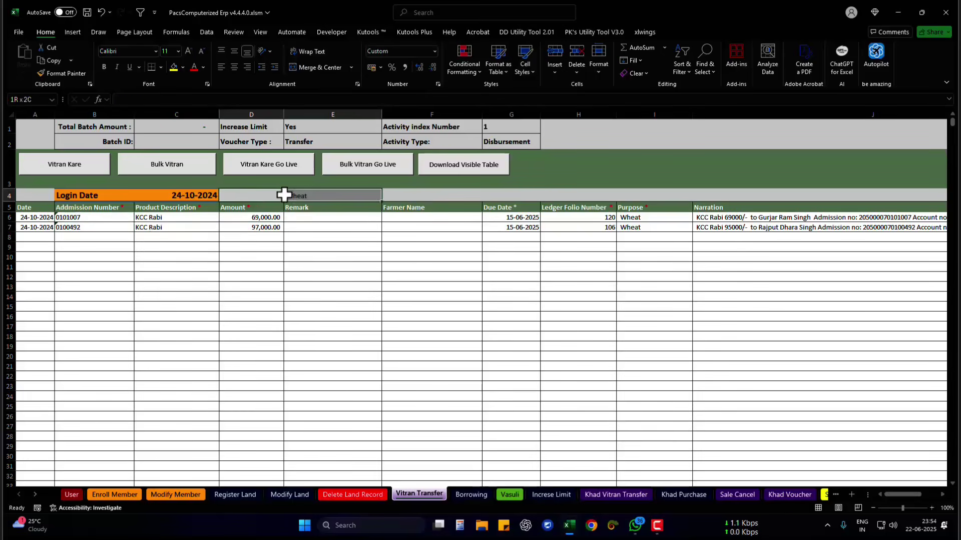
pyautogui.moveTo(632, 209); pyautogui.dragTo(645, 325)
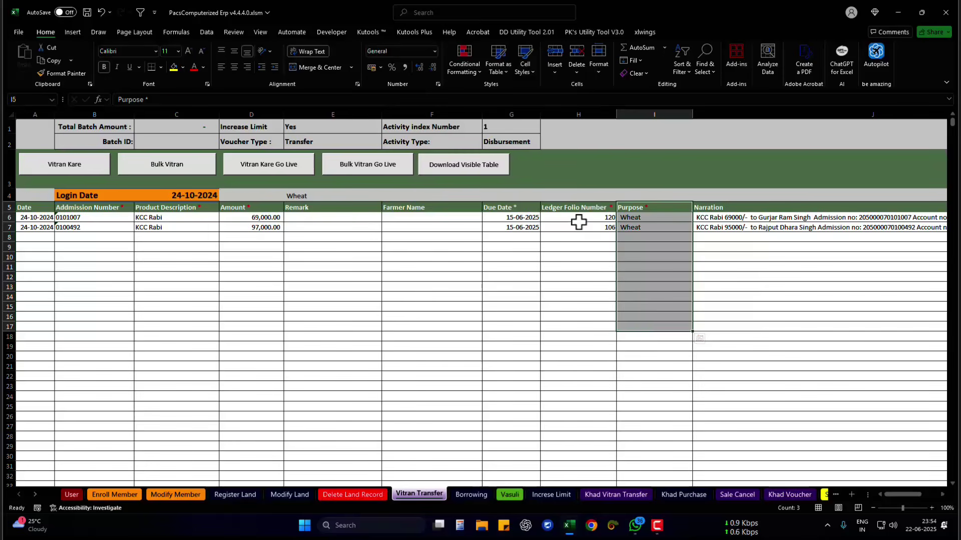
pyautogui.click(579, 207)
pyautogui.moveTo(578, 206); pyautogui.dragTo(585, 260)
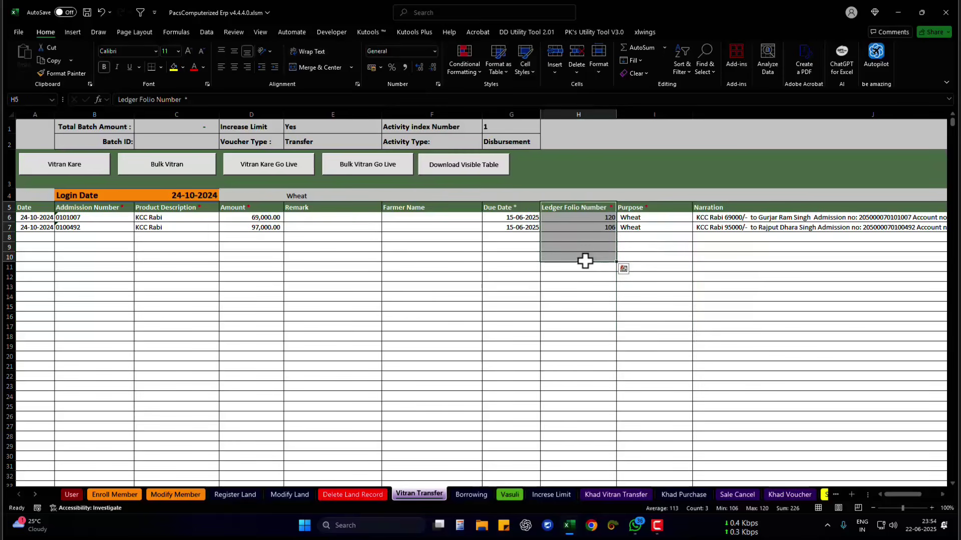
pyautogui.moveTo(506, 207); pyautogui.dragTo(500, 272)
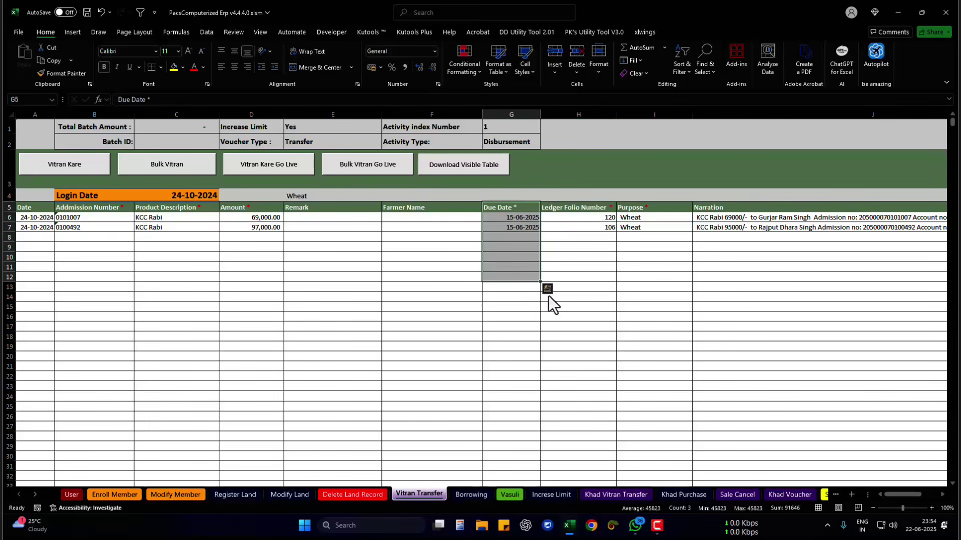
# - Clear the Narration cells J6:J7 of the two Vitran Transfer entries
pyautogui.moveTo(721, 222); pyautogui.dragTo(721, 229)
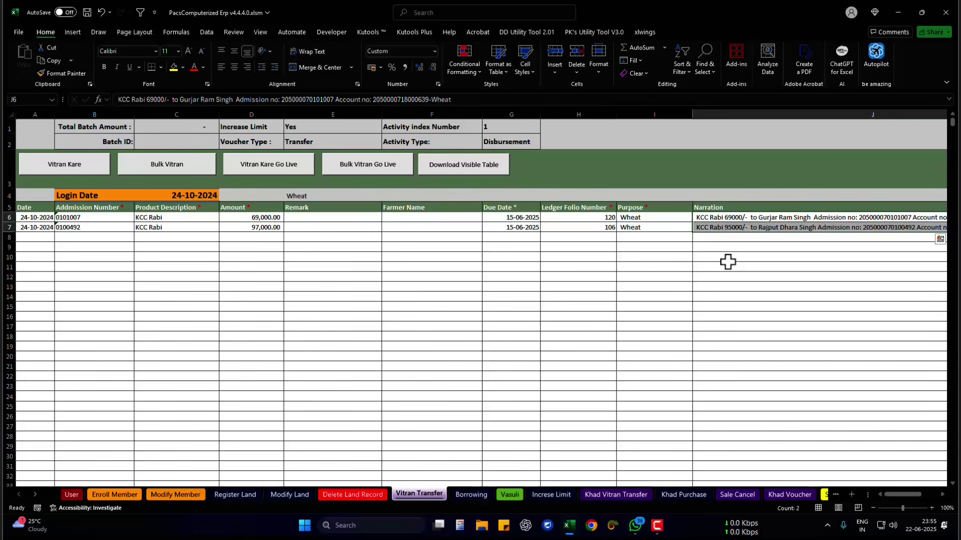
pyautogui.press('Delete')
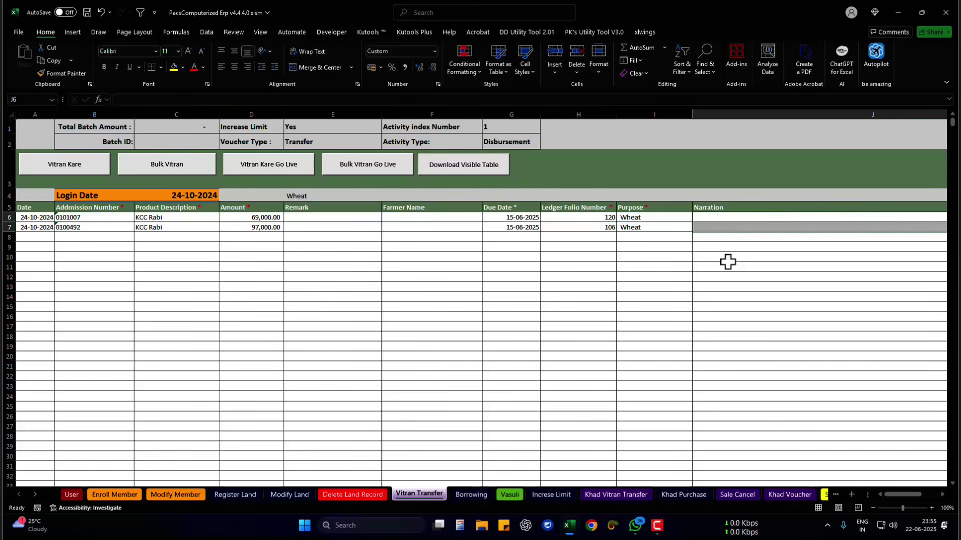
# - Compare the amounts of the two Vitran Transfer entries in D6:D7 with the limits listed on the Increse Limit sheet
pyautogui.click(256, 217)
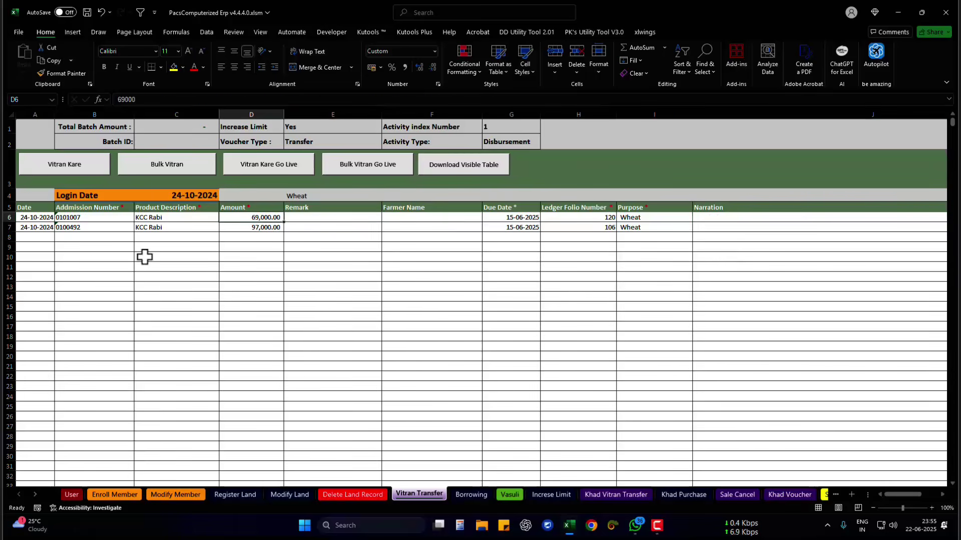
pyautogui.click(253, 228)
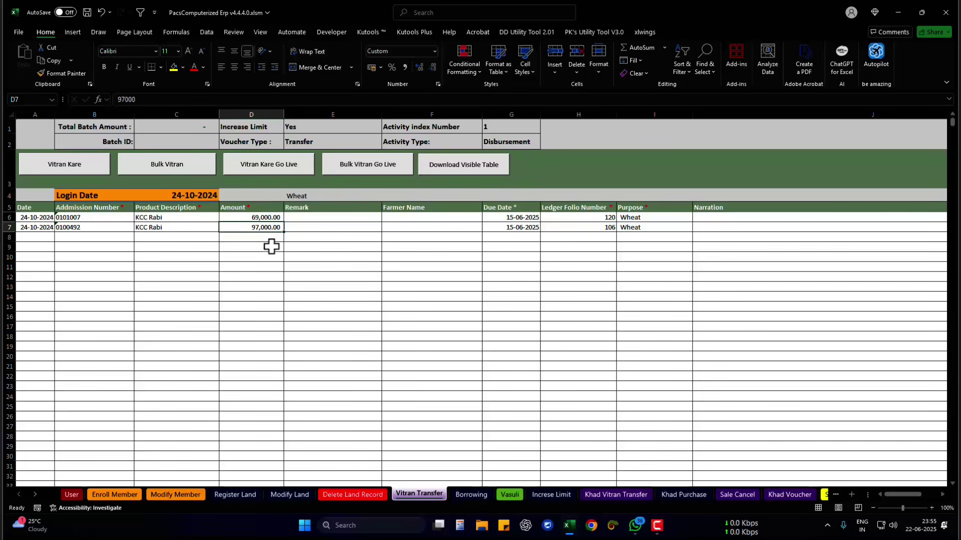
pyautogui.click(551, 498)
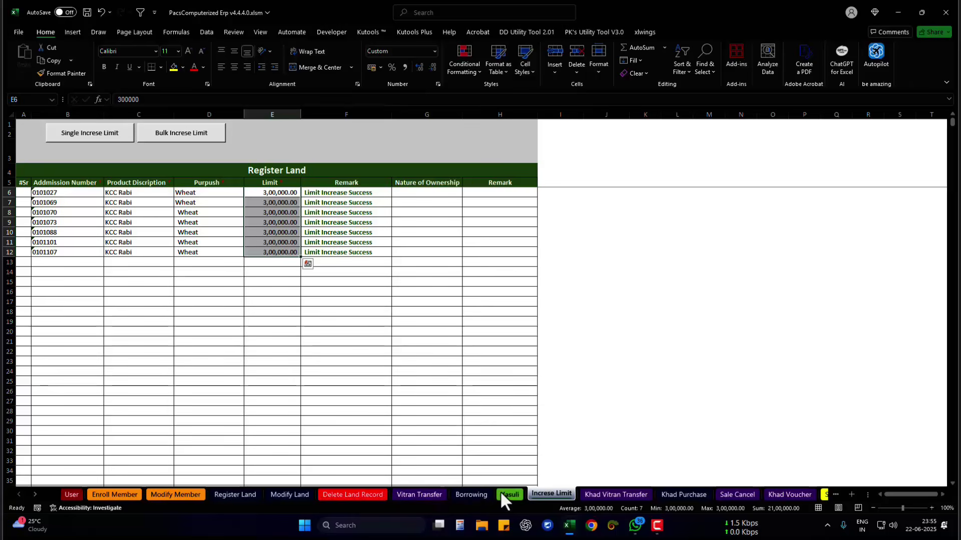
pyautogui.click(420, 495)
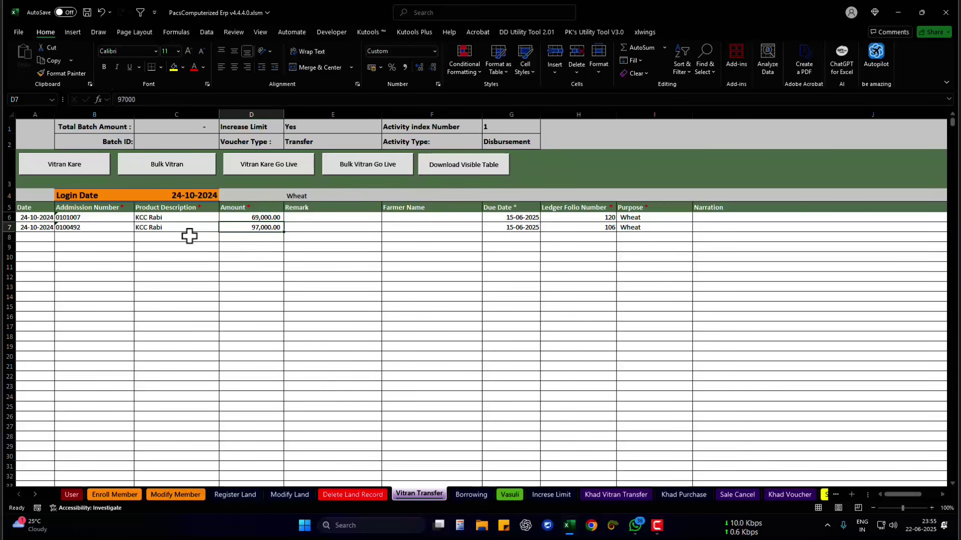
pyautogui.moveTo(171, 225); pyautogui.dragTo(304, 230)
pyautogui.click(274, 228)
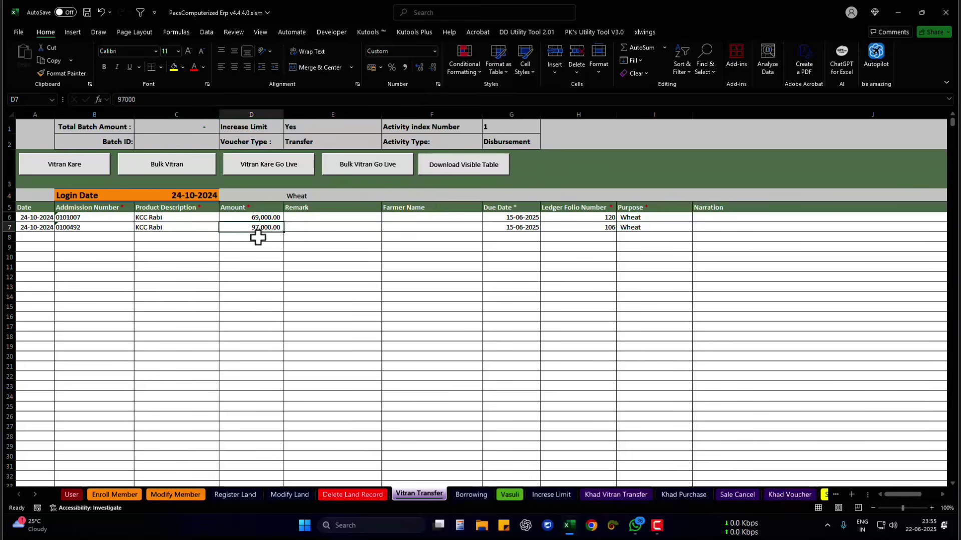
pyautogui.click(271, 219)
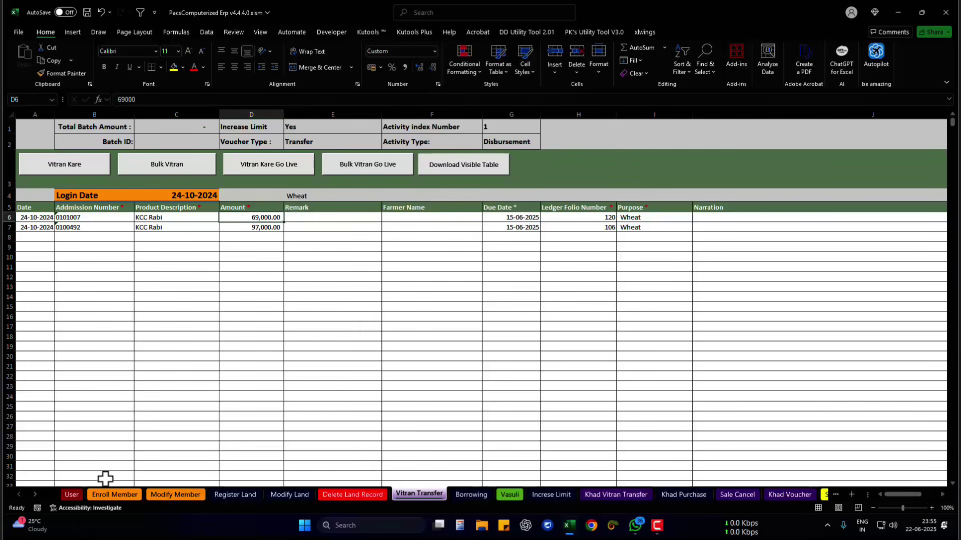
# - Check the login date on the User sheet and start the ERP Login to open the sign-in page
pyautogui.click(72, 494)
pyautogui.click(242, 178)
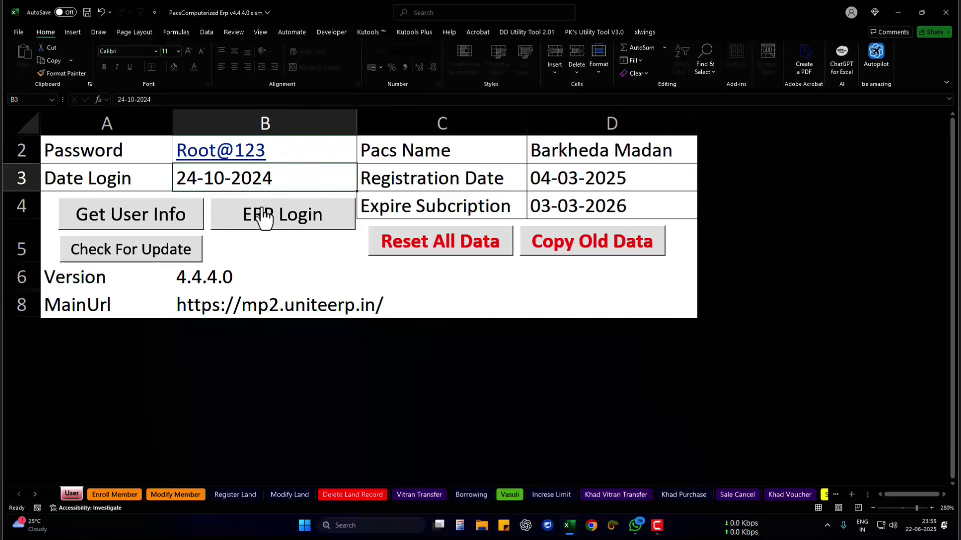
pyautogui.click(275, 226)
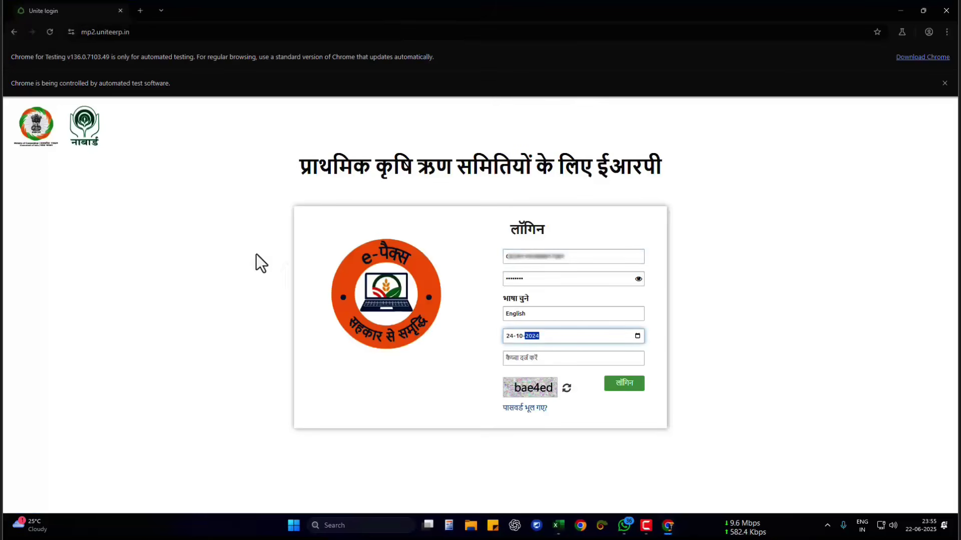
# - Enter the captcha code, log in to the ERP portal and dismiss the PACS data reminder
pyautogui.click(549, 363)
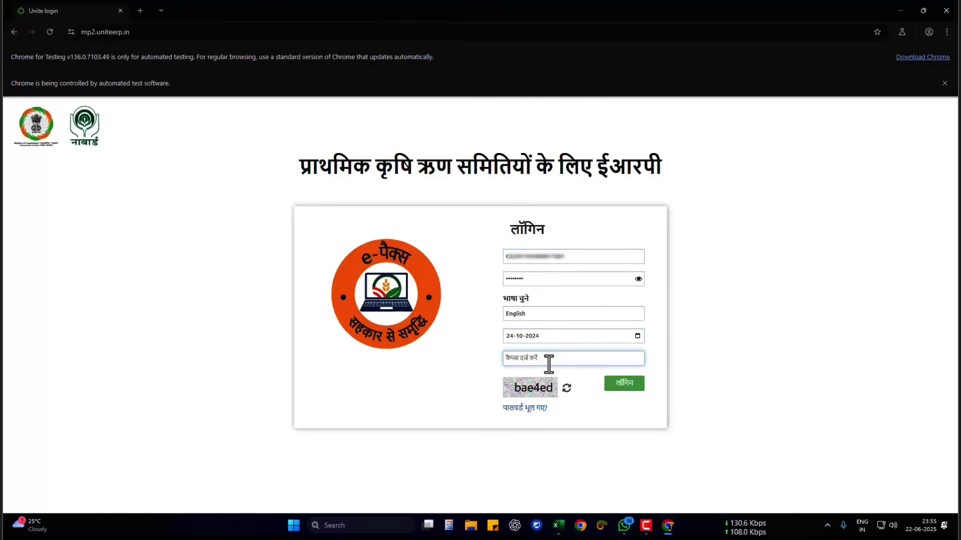
pyautogui.write('ba')
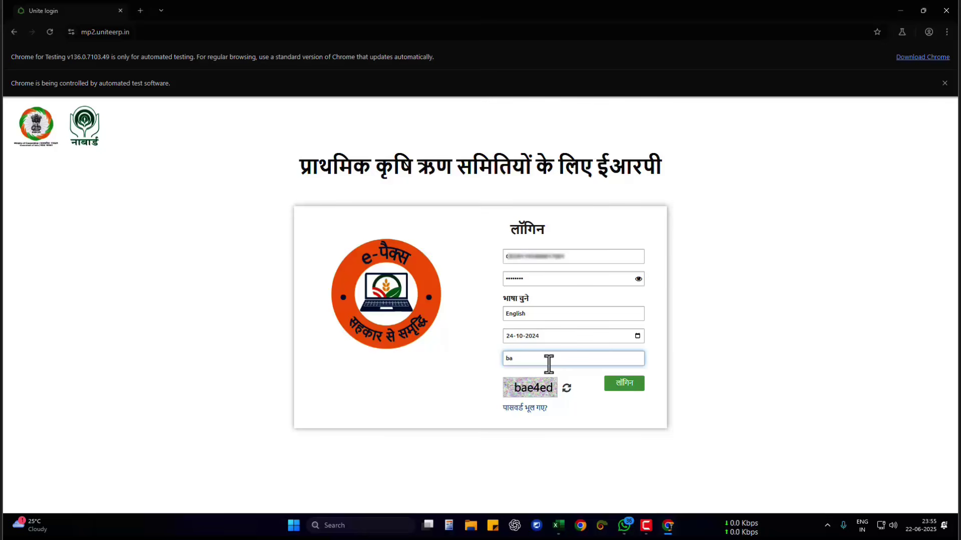
pyautogui.write('e4ed')
pyautogui.click(619, 387)
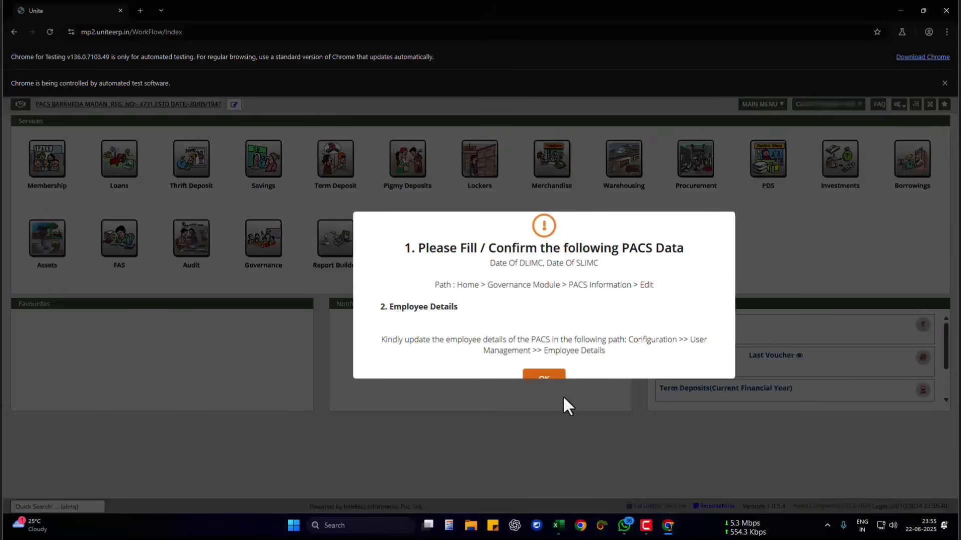
pyautogui.click(547, 379)
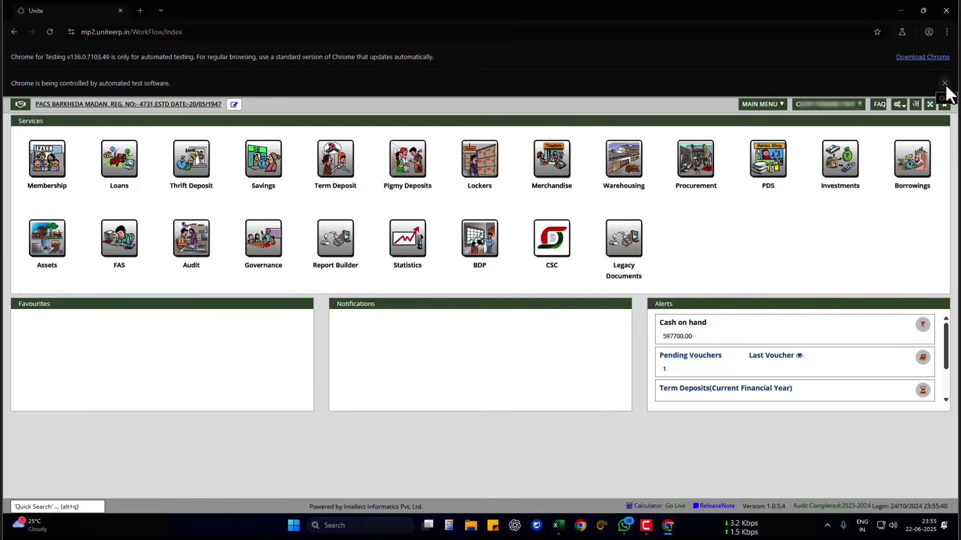
# - Close the automated-test notice and set the portal page's zoom to 80%
pyautogui.click(944, 83)
pyautogui.click(946, 32)
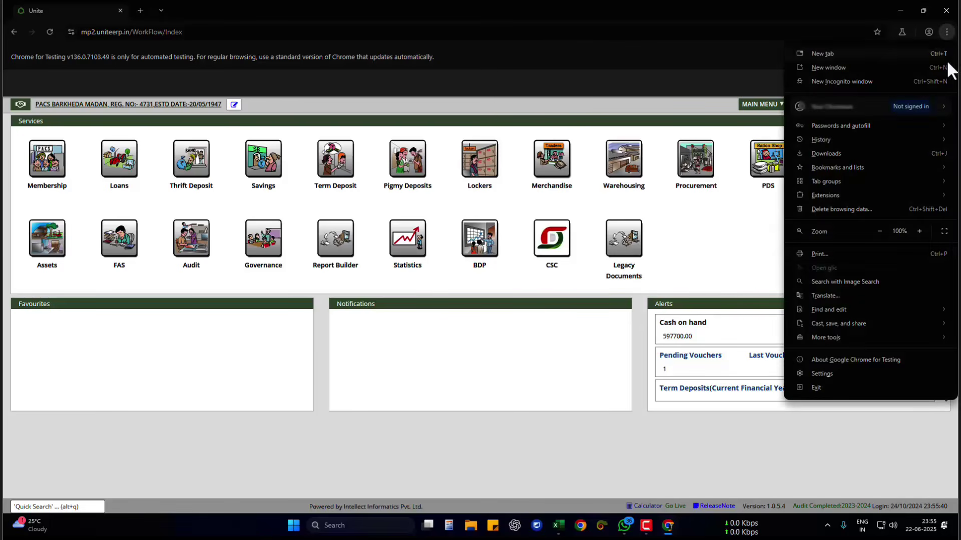
pyautogui.click(877, 231)
pyautogui.click(876, 231)
pyautogui.click(876, 230)
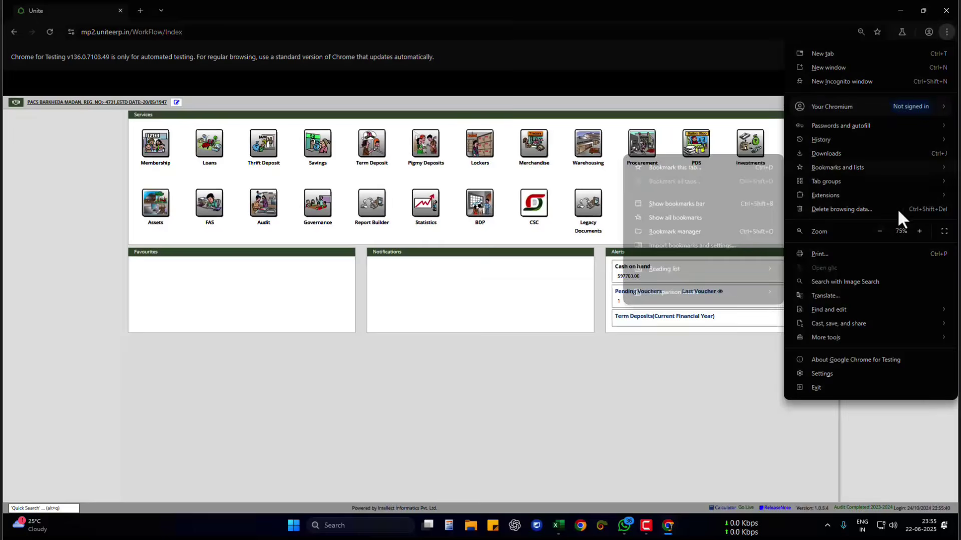
pyautogui.click(919, 231)
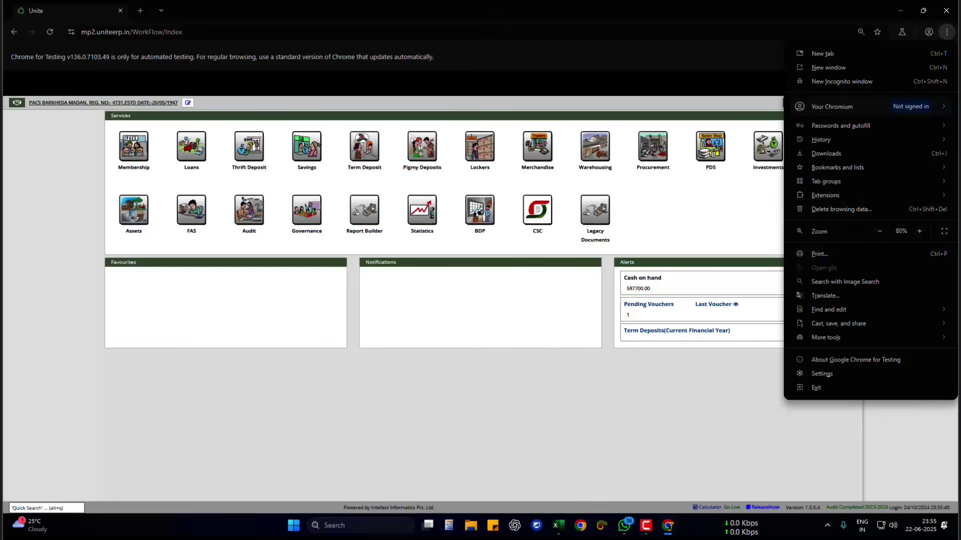
pyautogui.moveTo(845, 324)
pyautogui.click(595, 389)
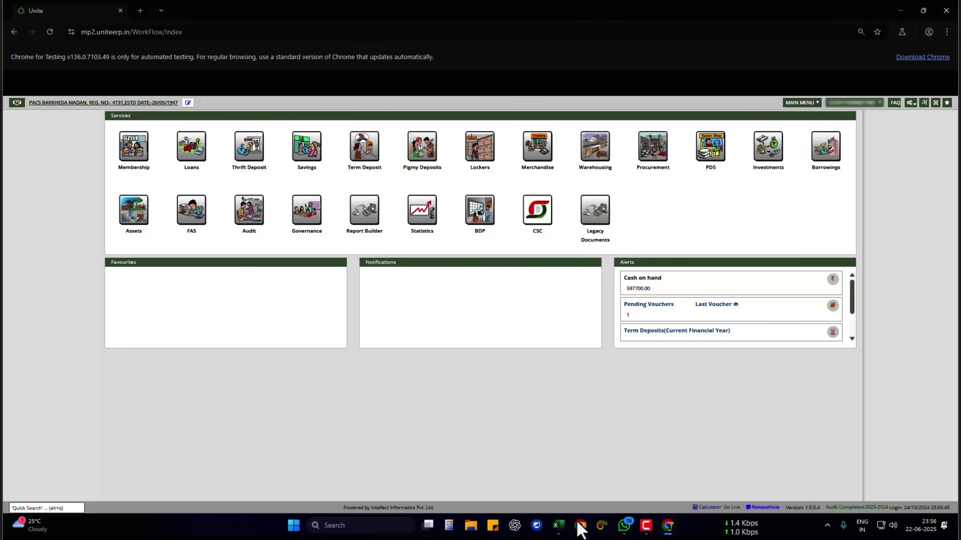
# - Switch to the PacsComputerized Erp workbook in Excel and open the Vitran Transfer sheet
pyautogui.moveTo(571, 528)
pyautogui.click(590, 487)
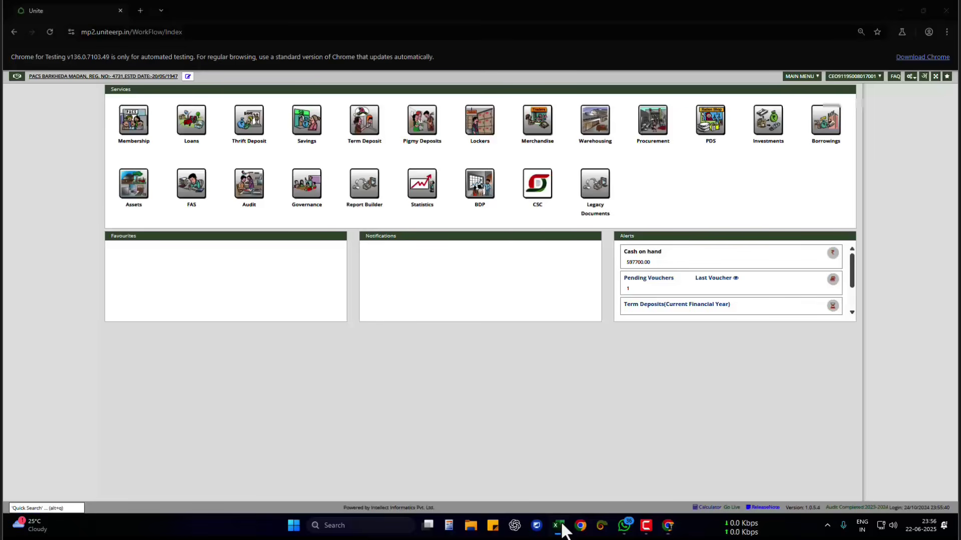
pyautogui.moveTo(562, 523)
pyautogui.click(531, 463)
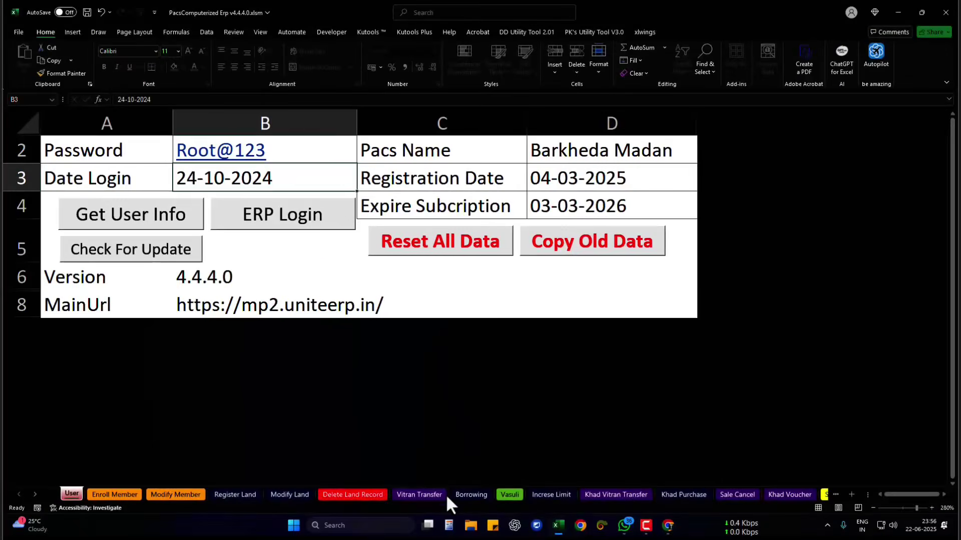
pyautogui.click(425, 493)
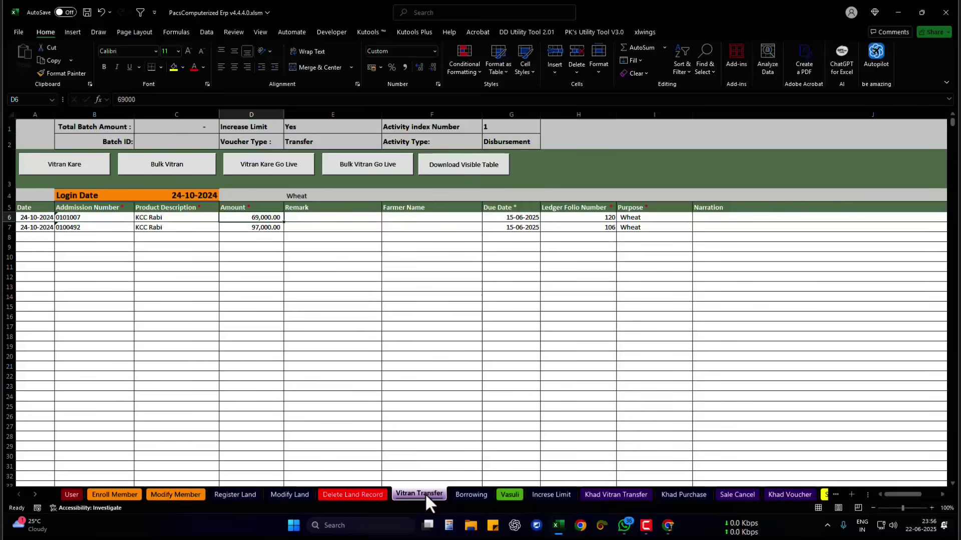
# - Examine the row 6 entry from date to ledger folio number, the Batch ID cell, the login date and the Go Live commands
pyautogui.moveTo(38, 217); pyautogui.dragTo(556, 220)
pyautogui.click(579, 219)
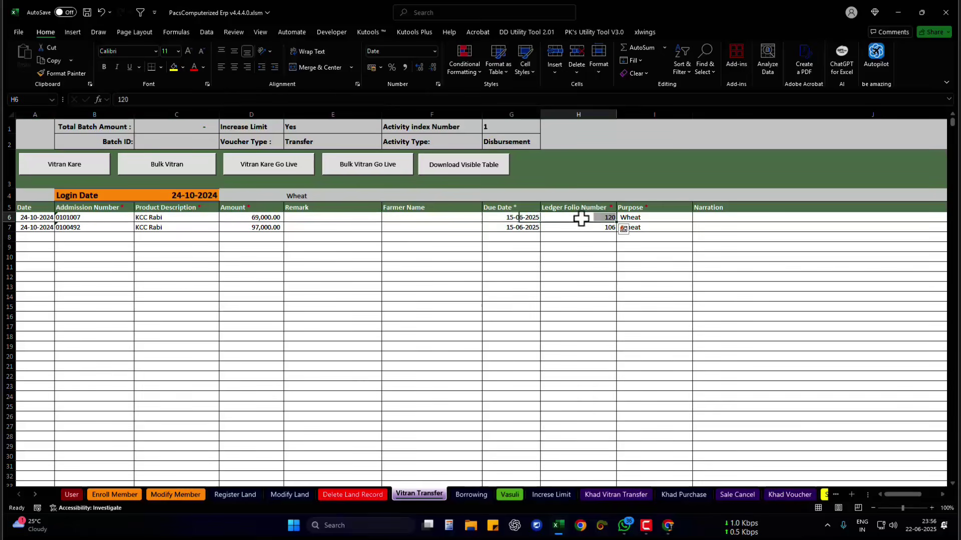
pyautogui.click(181, 138)
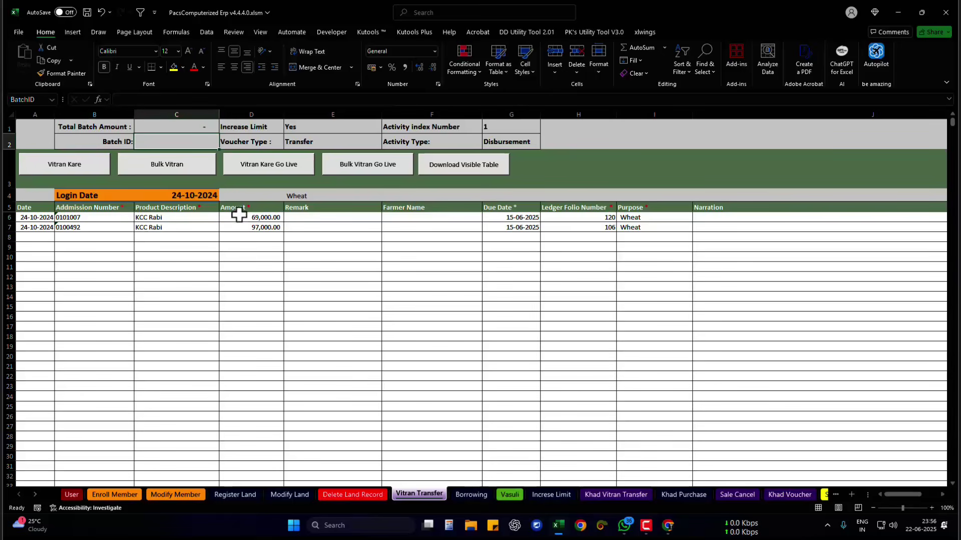
pyautogui.click(257, 217)
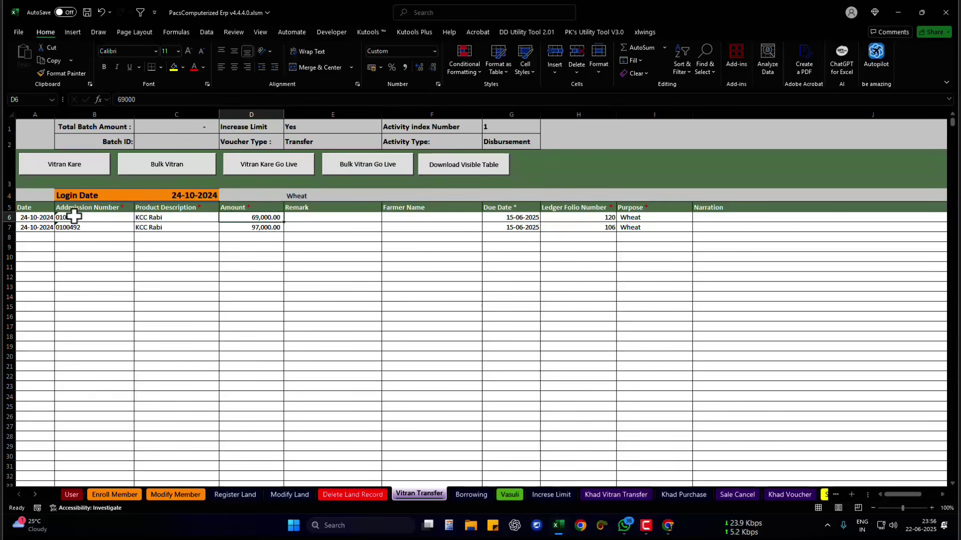
pyautogui.click(103, 214)
pyautogui.moveTo(103, 214); pyautogui.dragTo(287, 216)
pyautogui.click(287, 217)
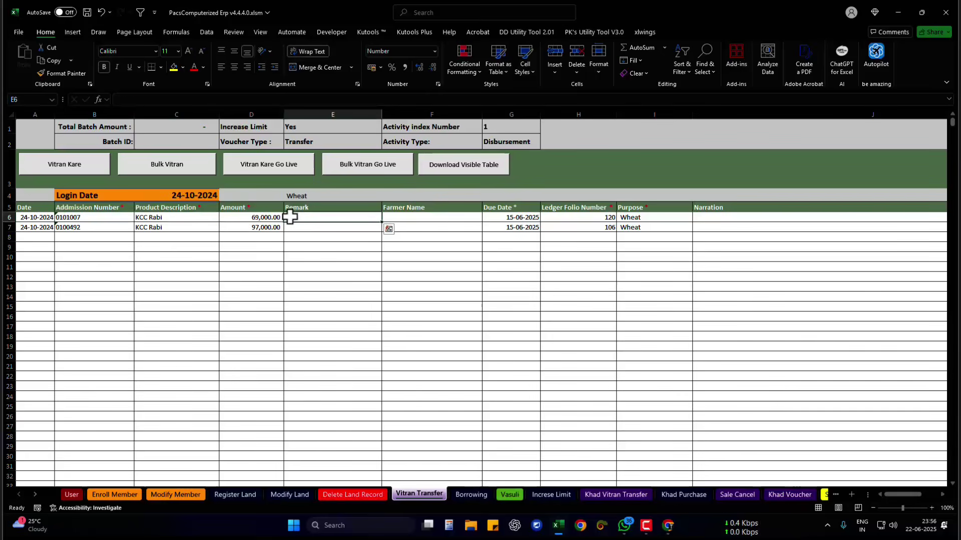
pyautogui.click(262, 195)
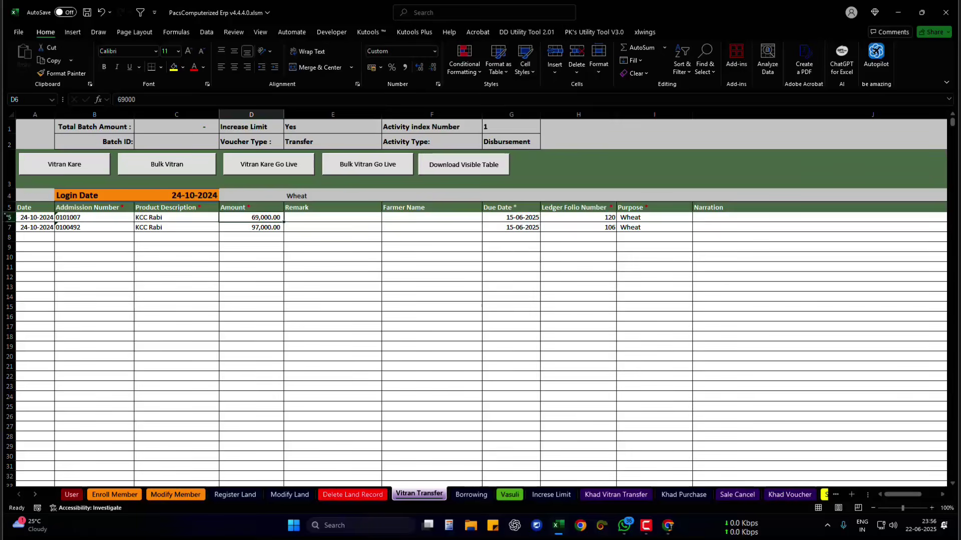
pyautogui.click(10, 217)
pyautogui.click(191, 192)
pyautogui.click(294, 193)
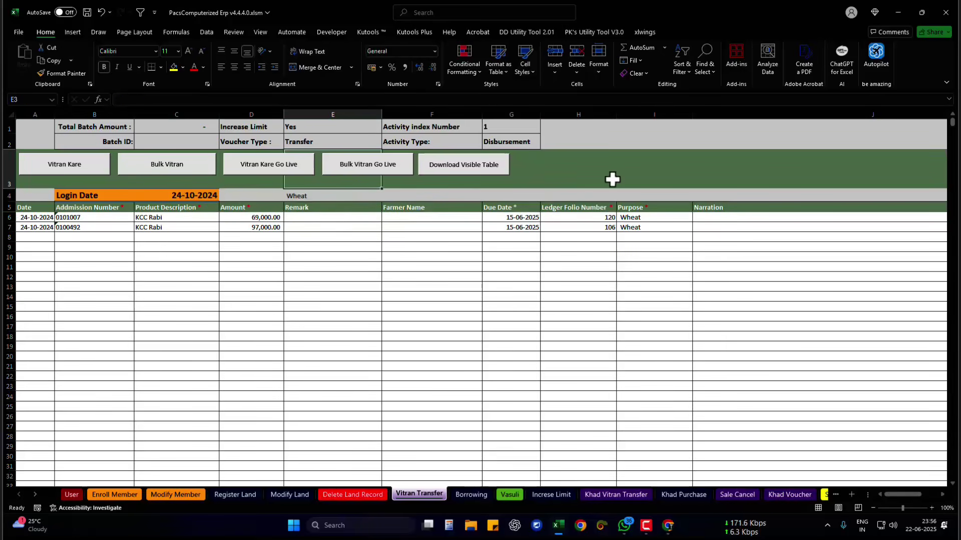
pyautogui.moveTo(620, 178); pyautogui.dragTo(253, 183)
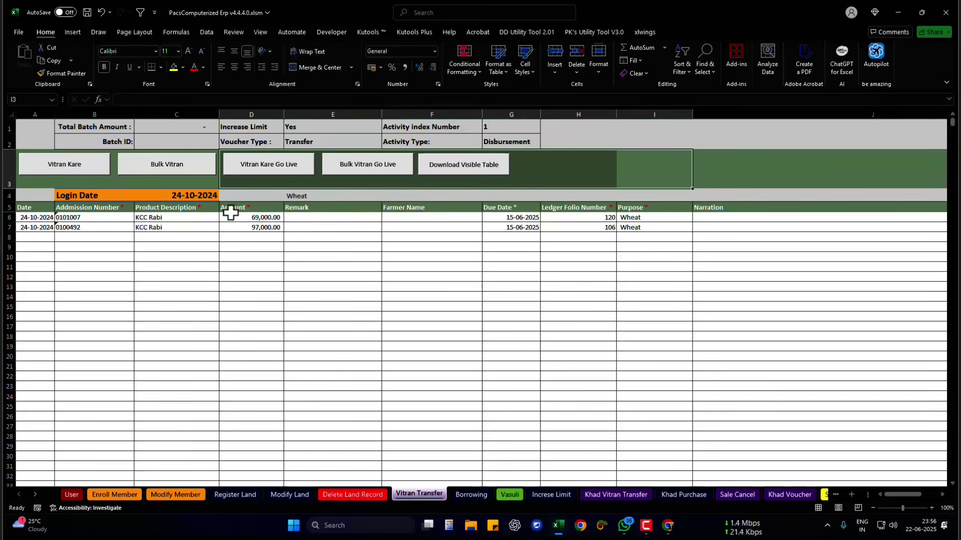
# - Try to run Vitran Kare Go Live with the Amount header cell D5 selected and dismiss the message
pyautogui.click(265, 206)
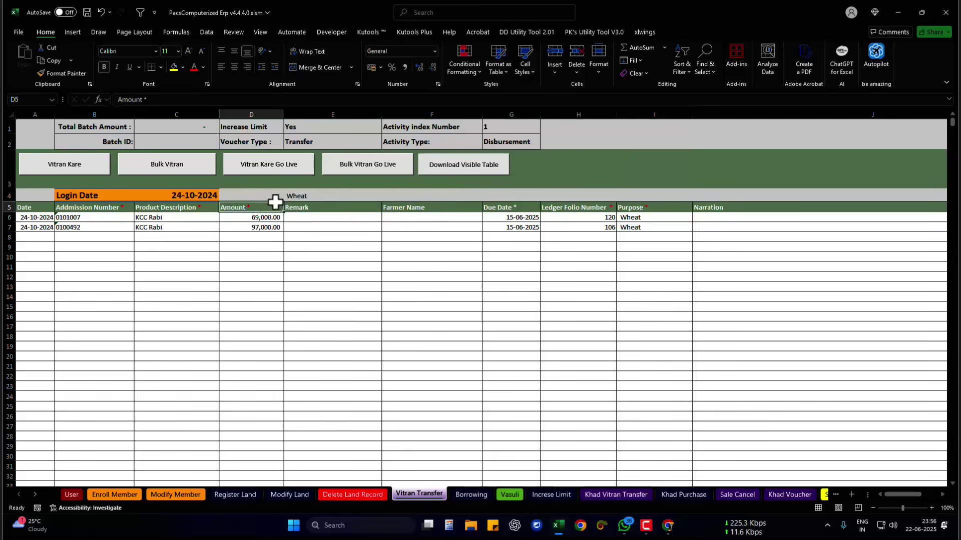
pyautogui.click(256, 171)
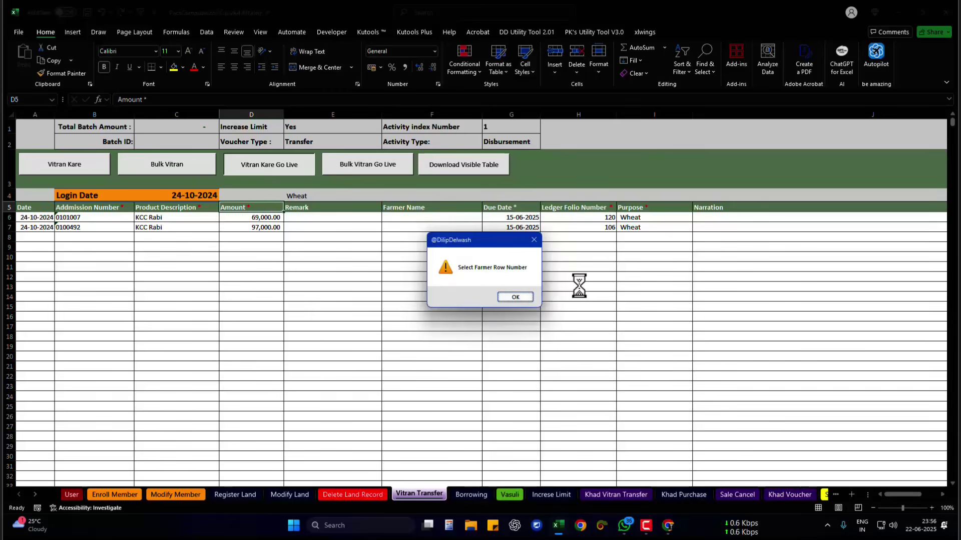
pyautogui.click(506, 298)
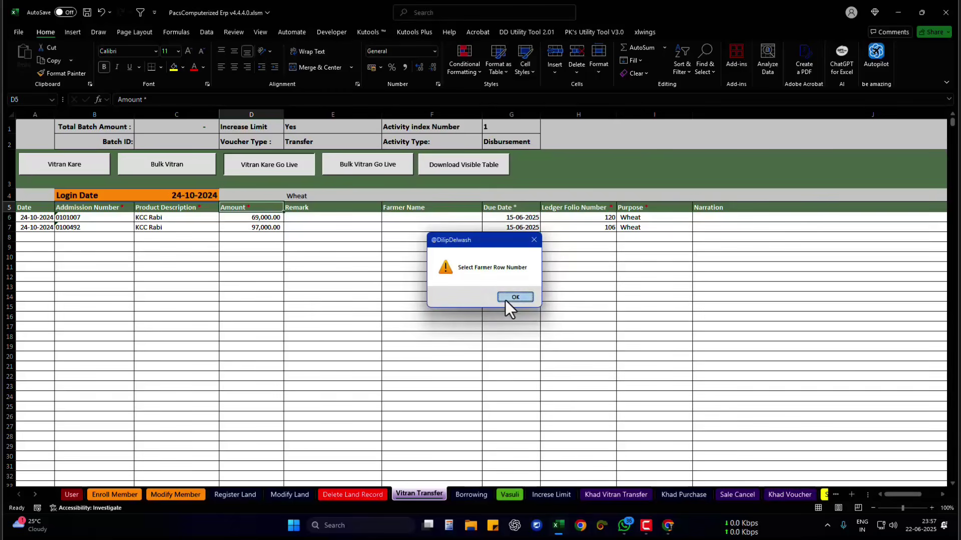
# - Check the two farmer rows' amounts in D6 and D7 and the Increase Limit setting in E1
pyautogui.click(259, 219)
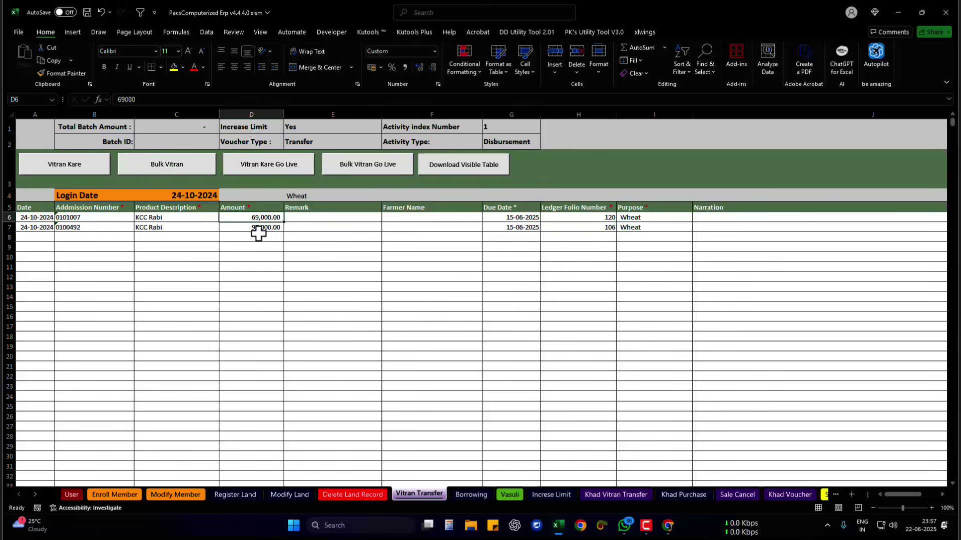
pyautogui.click(48, 217)
pyautogui.click(245, 219)
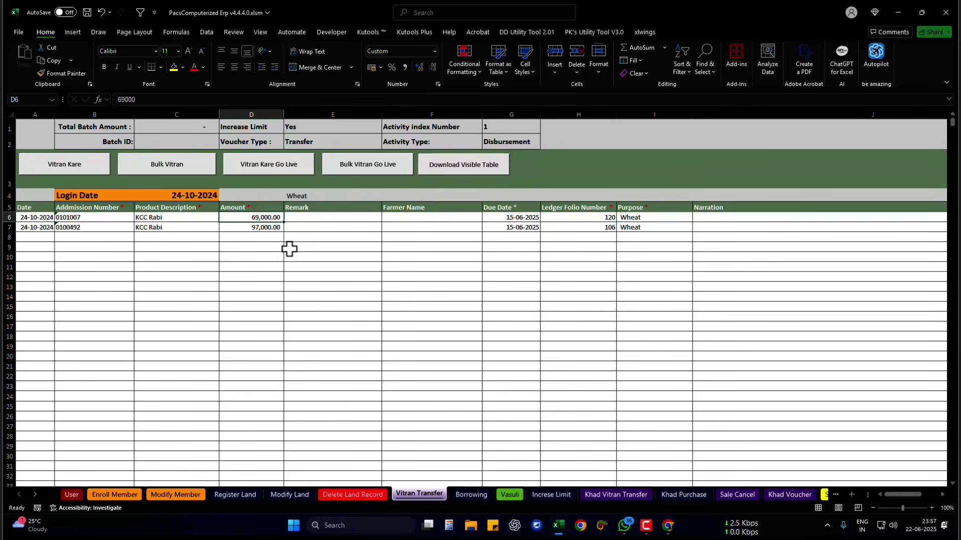
pyautogui.click(243, 229)
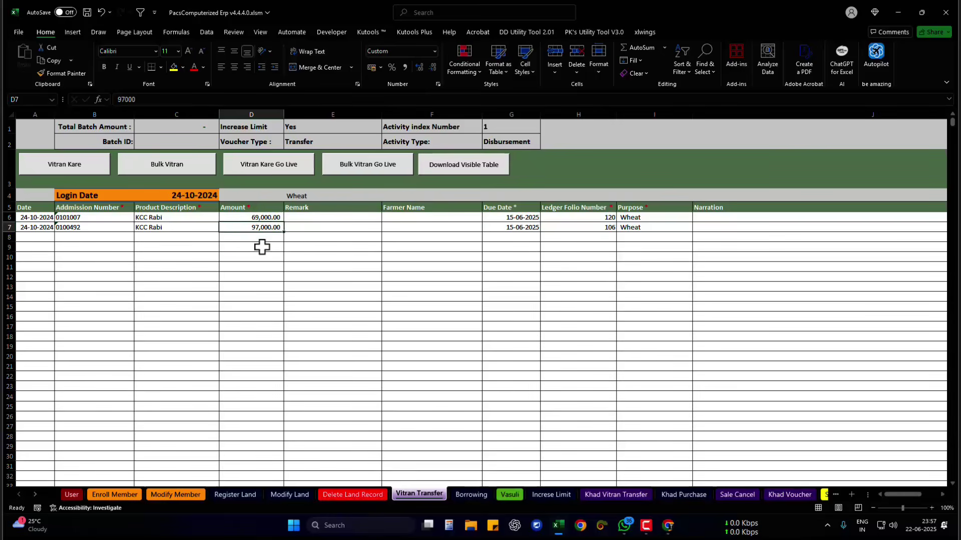
pyautogui.click(261, 219)
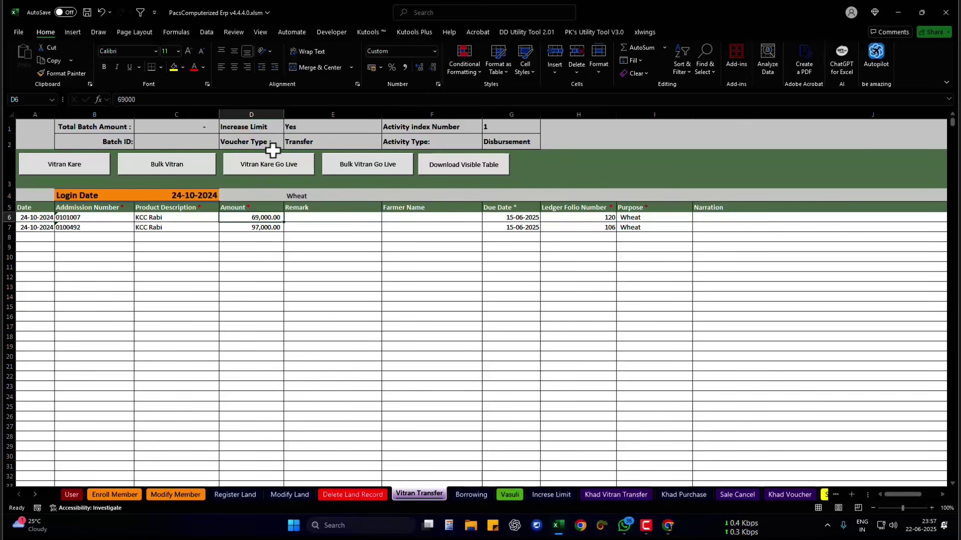
pyautogui.click(331, 128)
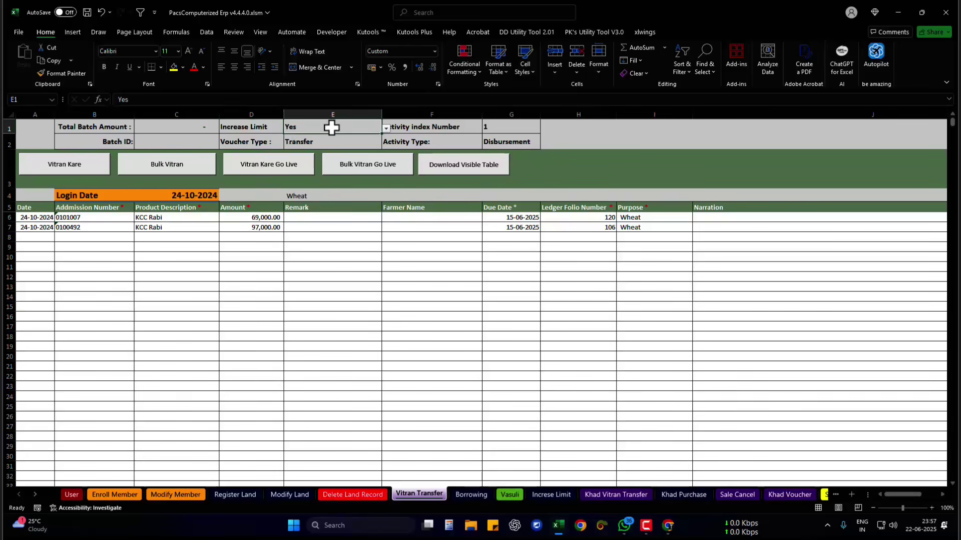
pyautogui.click(256, 227)
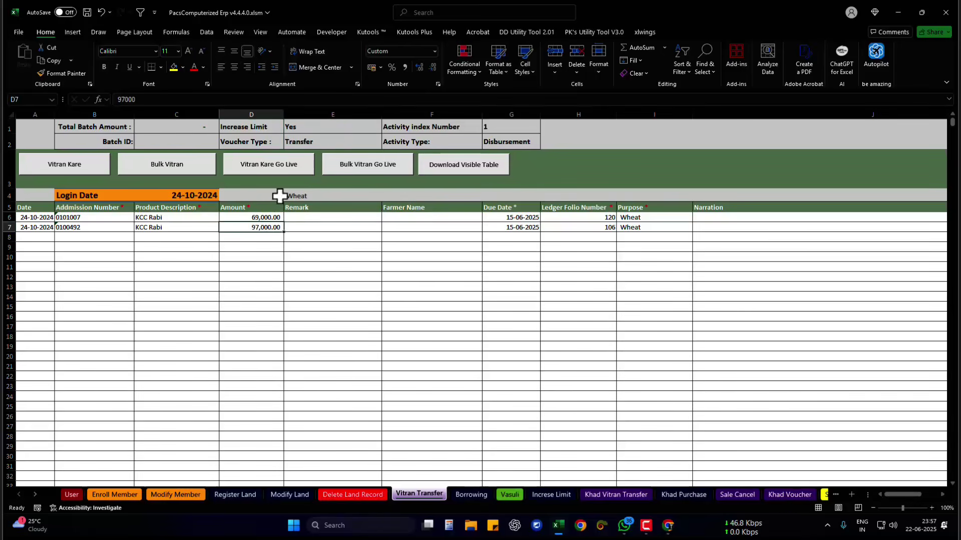
pyautogui.click(316, 154)
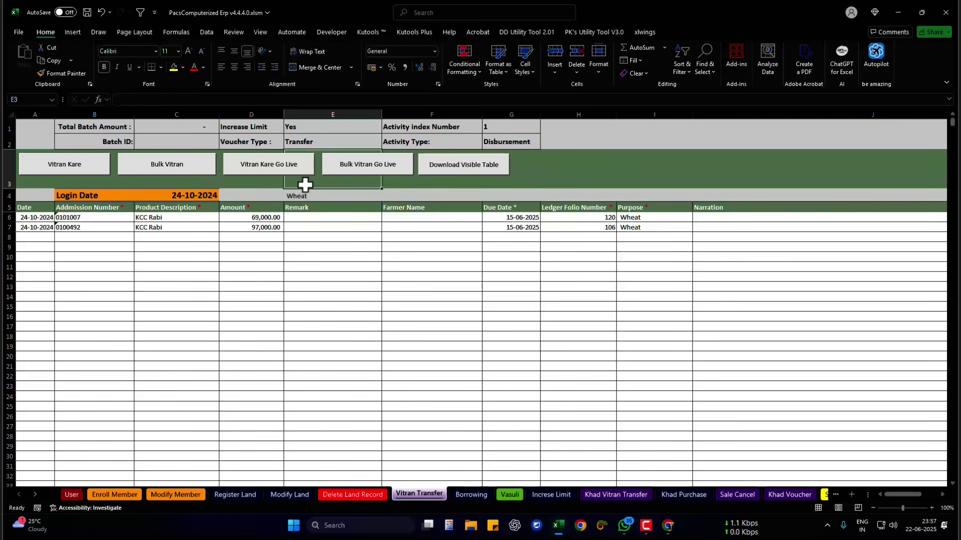
pyautogui.write('Yes')
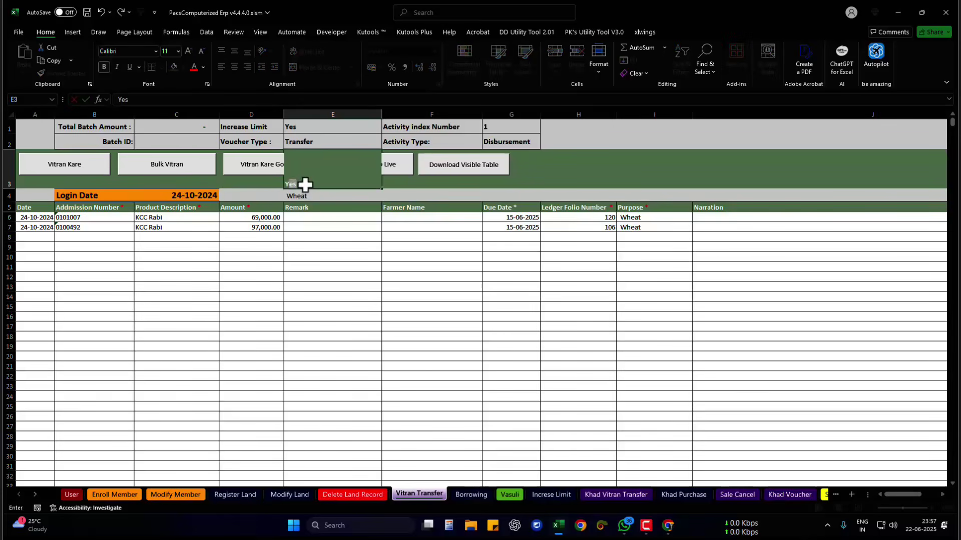
pyautogui.press('Return')
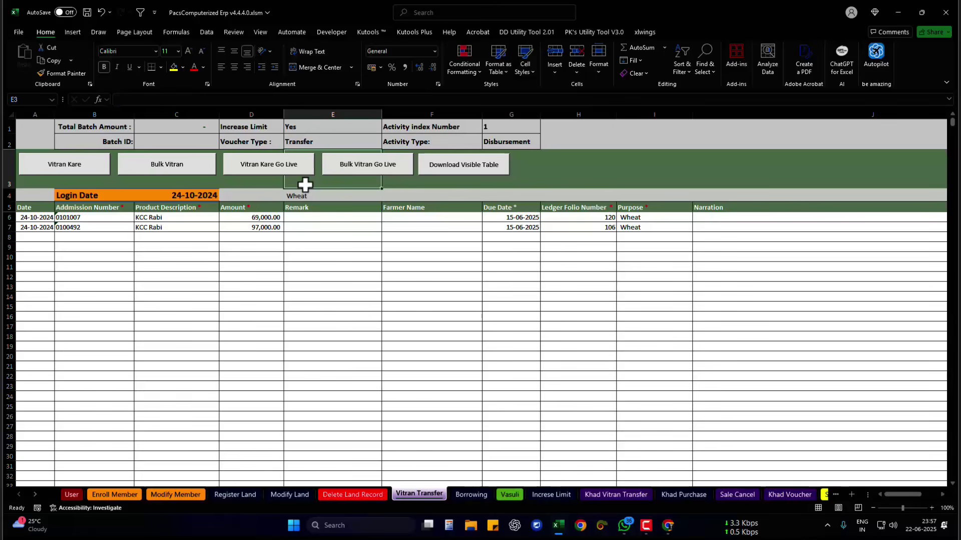
# - Run Vitran Kare Go Live for the row 6 entry, confirm it, and check the portal's Loan Disbursement page in Chrome
pyautogui.click(272, 219)
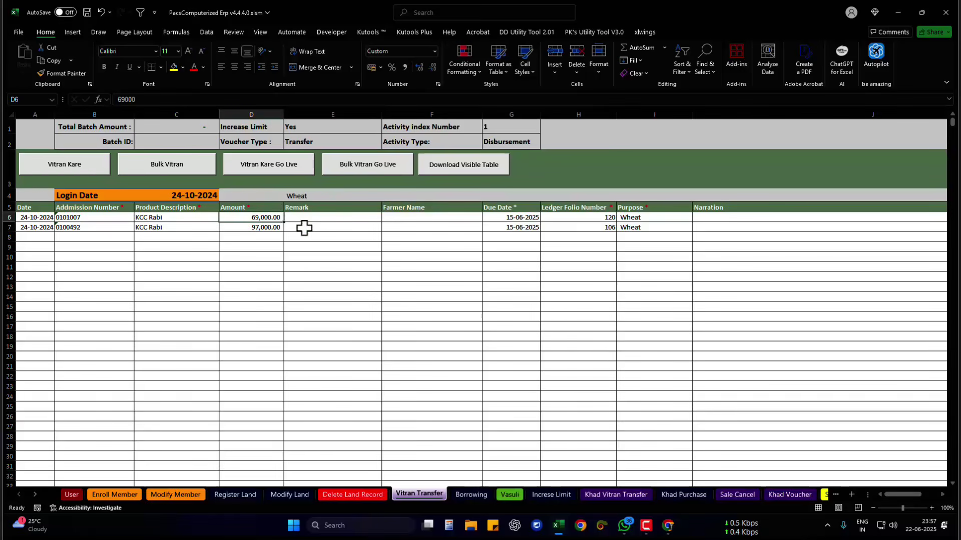
pyautogui.click(281, 173)
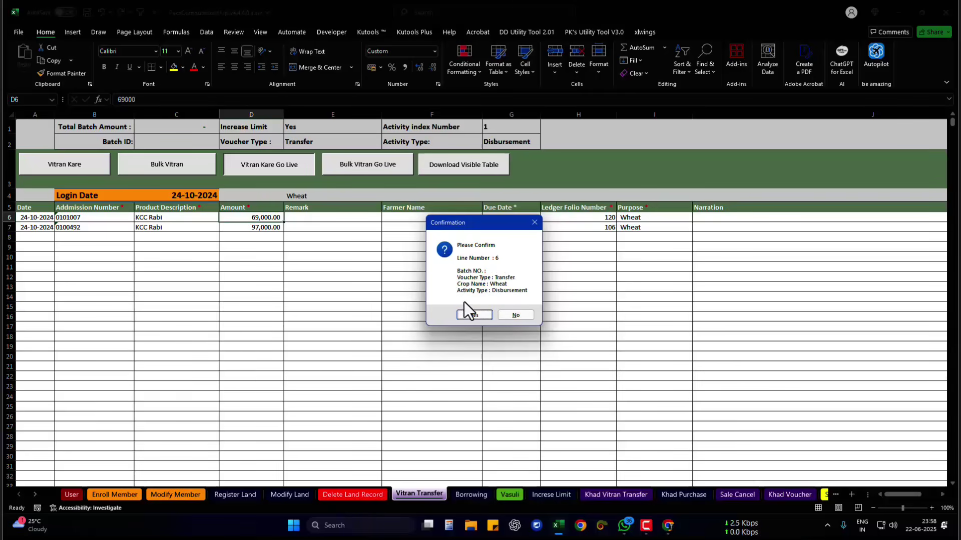
pyautogui.click(472, 314)
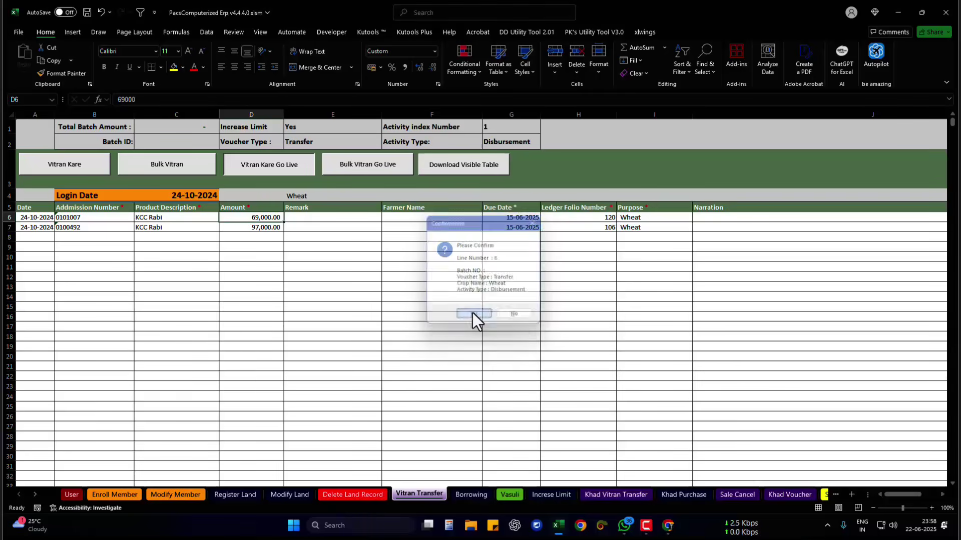
pyautogui.click(666, 526)
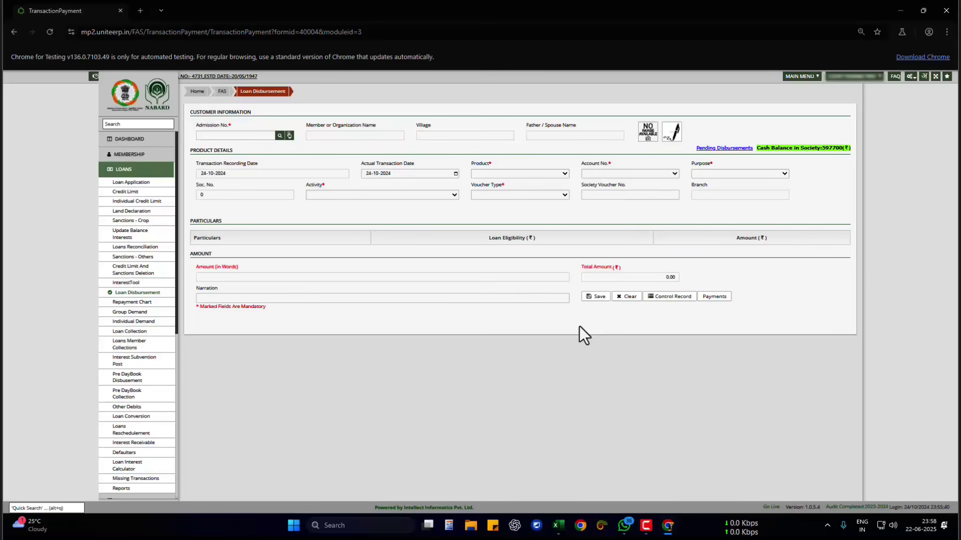
pyautogui.moveTo(563, 528)
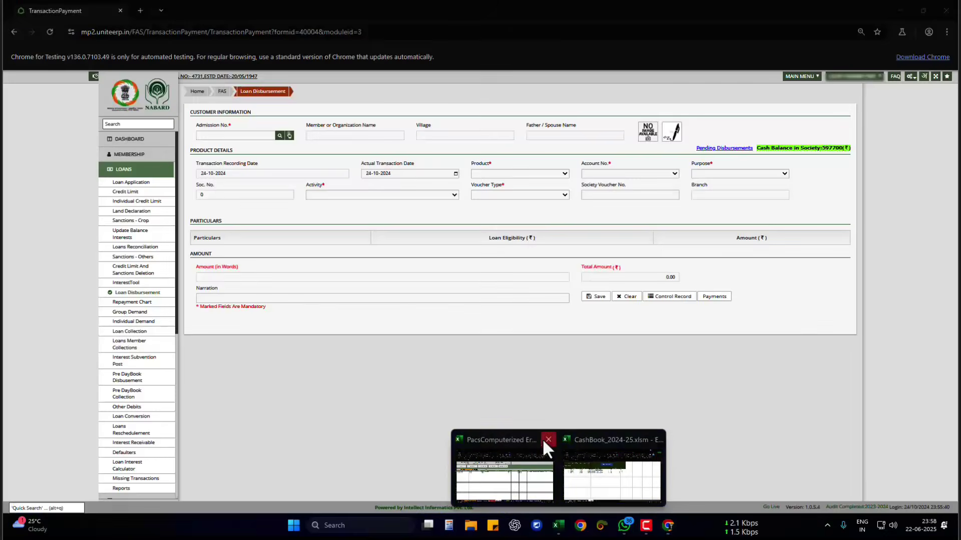
# - Switch to the PacsComputerized ERP workbook and store the Batch ID in C2 as text with a leading apostrophe
pyautogui.click(527, 454)
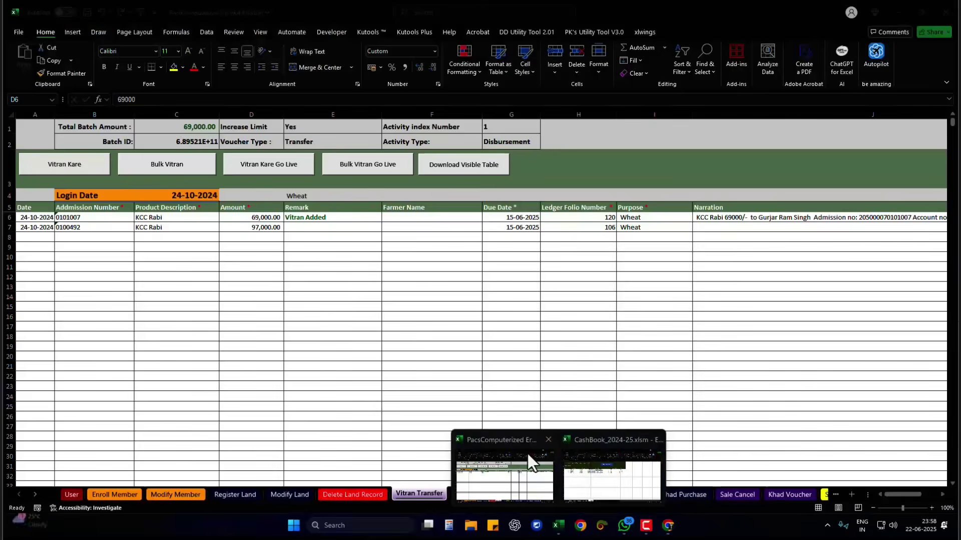
pyautogui.click(109, 142)
pyautogui.click(161, 142)
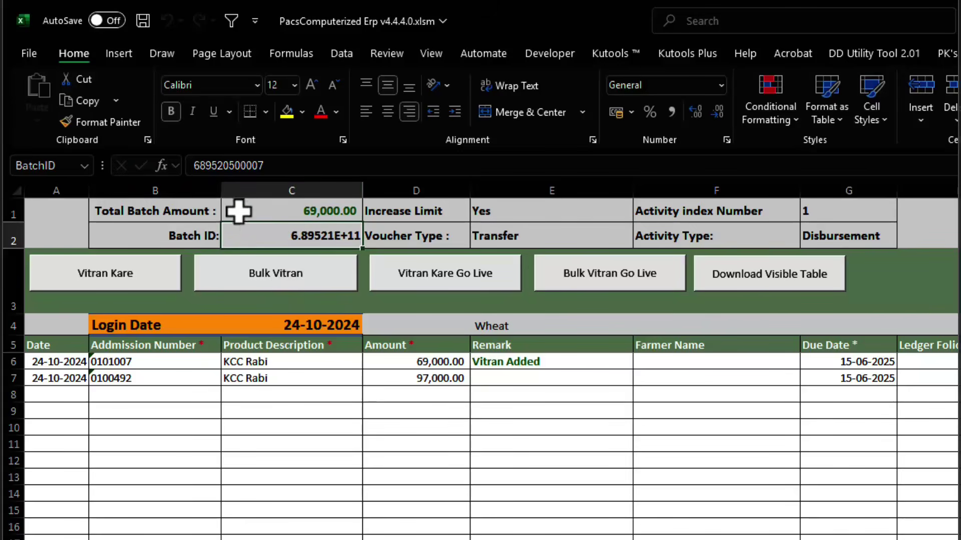
pyautogui.click(252, 225)
pyautogui.doubleClick(253, 225)
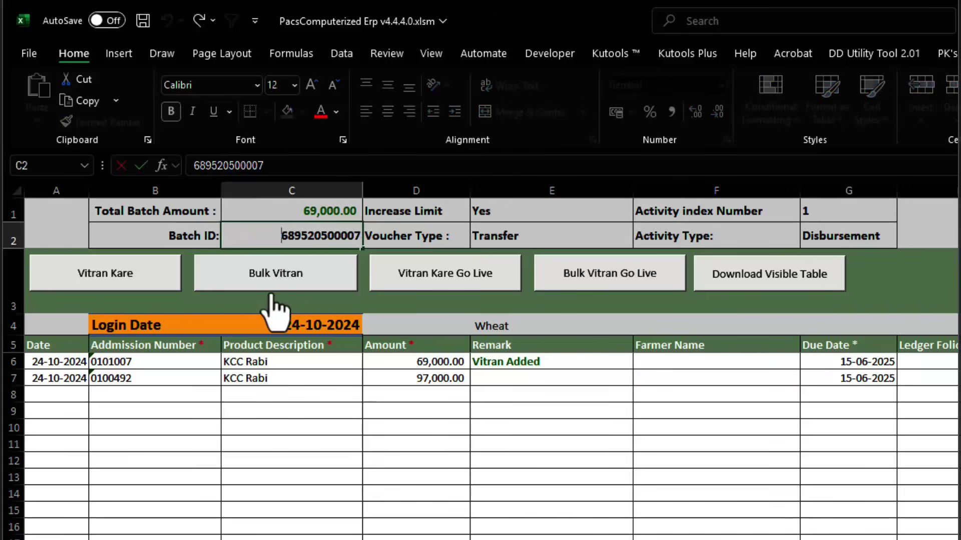
pyautogui.write("'")
pyautogui.hotkey('ctrl', 'Return')
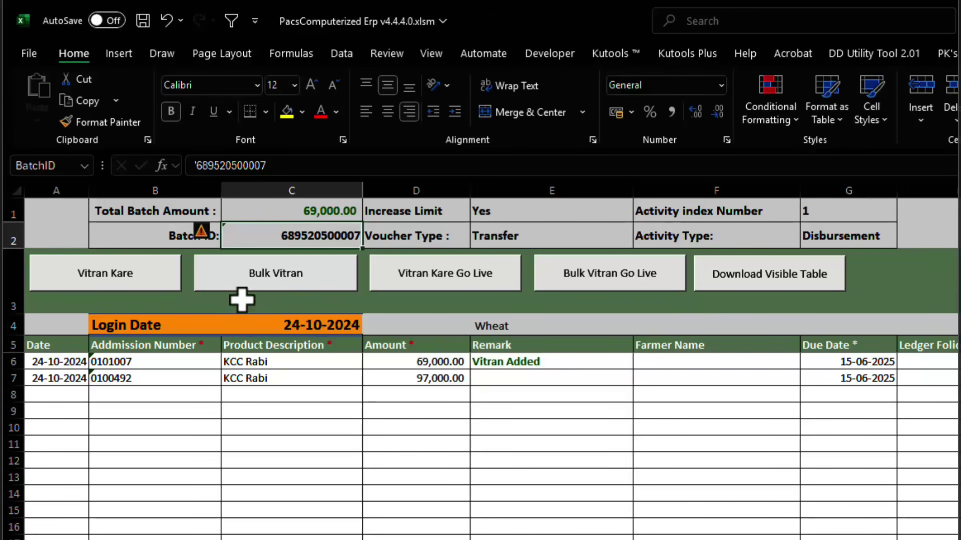
# - Remove the leading apostrophe from the Batch ID in C2 and add it again
pyautogui.doubleClick(262, 238)
pyautogui.press('Delete')
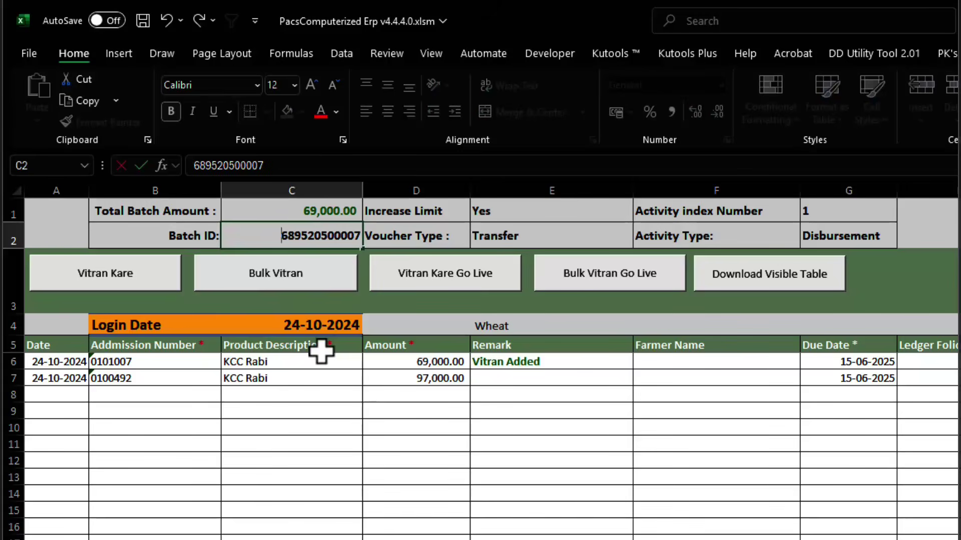
pyautogui.press('Return')
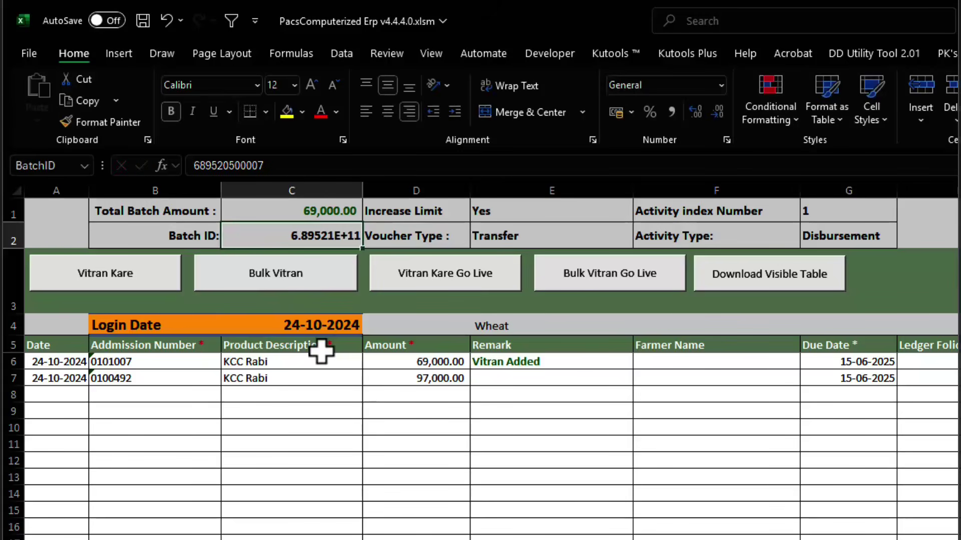
pyautogui.doubleClick(248, 231)
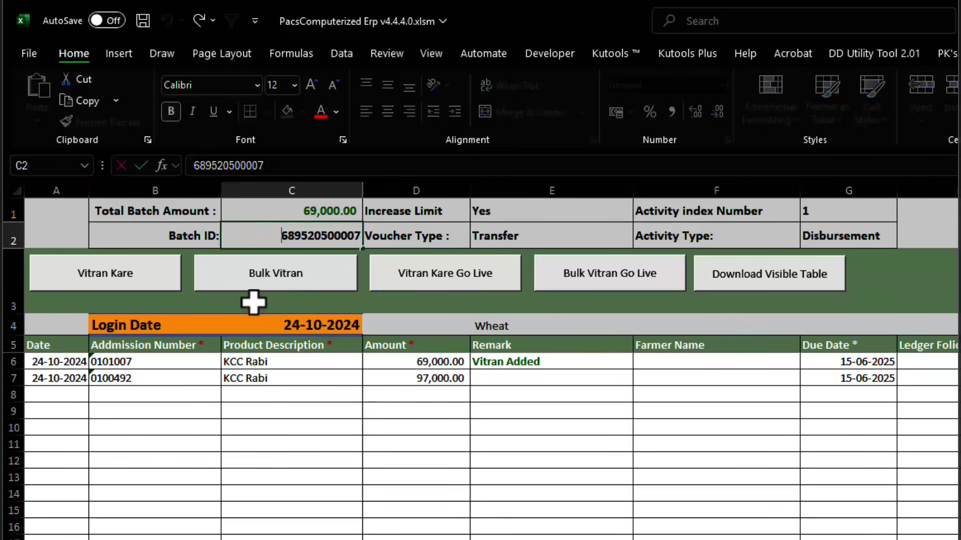
pyautogui.write("'")
pyautogui.press('Return')
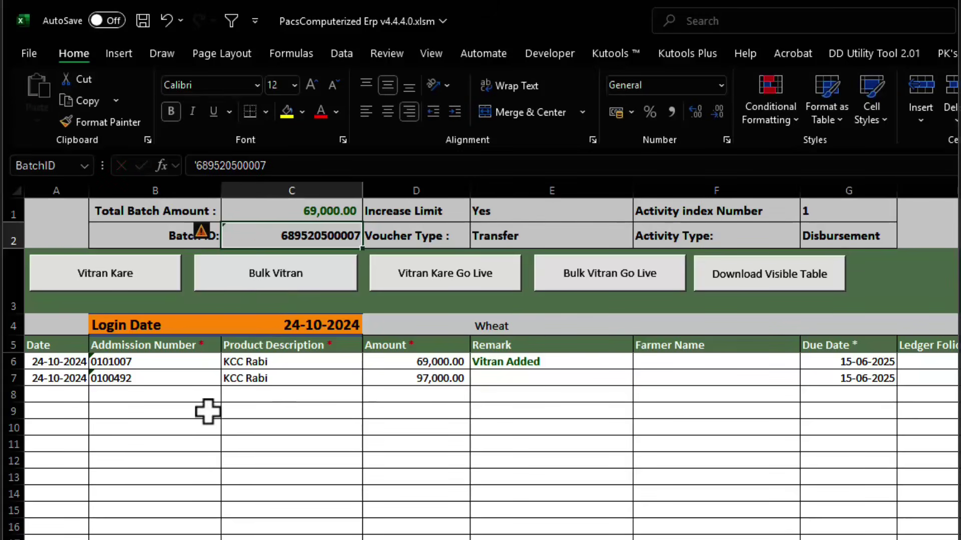
# - Examine the row 7 entry from admission number to amount and the Increase Limit options in E1
pyautogui.moveTo(150, 382); pyautogui.dragTo(381, 383)
pyautogui.click(380, 383)
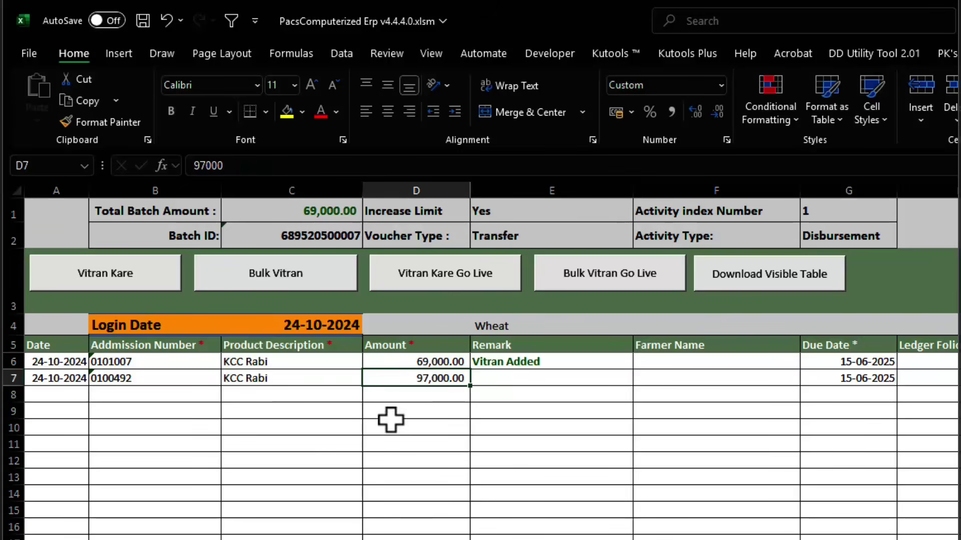
pyautogui.click(499, 217)
pyautogui.click(641, 215)
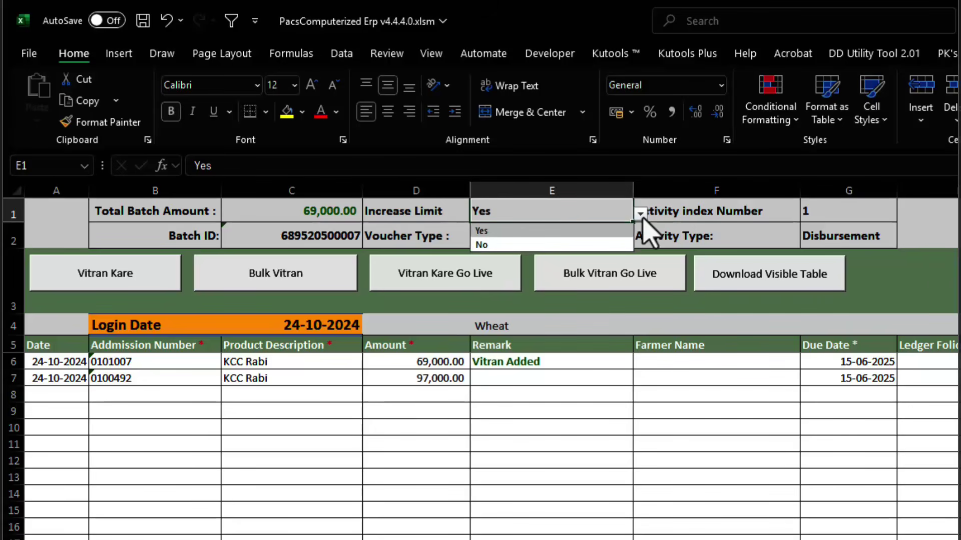
pyautogui.click(641, 215)
# - Run Vitran Kare Go Live for the row 7 amount in D7 and confirm the transaction and disbursement details in the portal
pyautogui.click(435, 378)
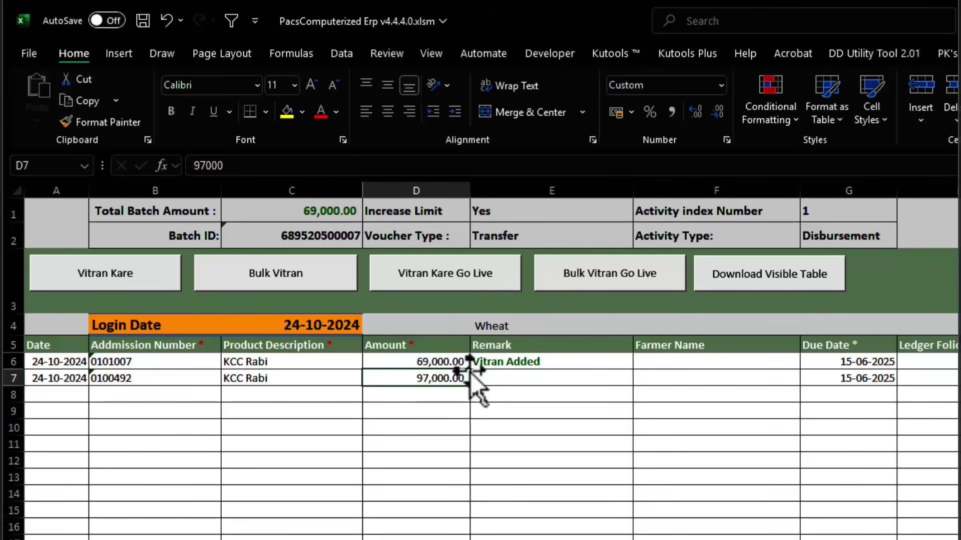
pyautogui.click(462, 277)
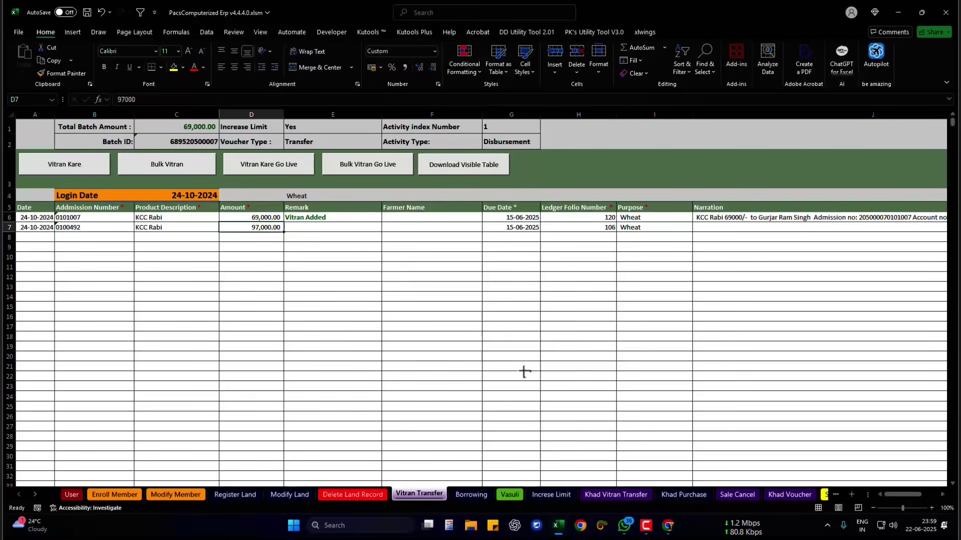
pyautogui.click(646, 526)
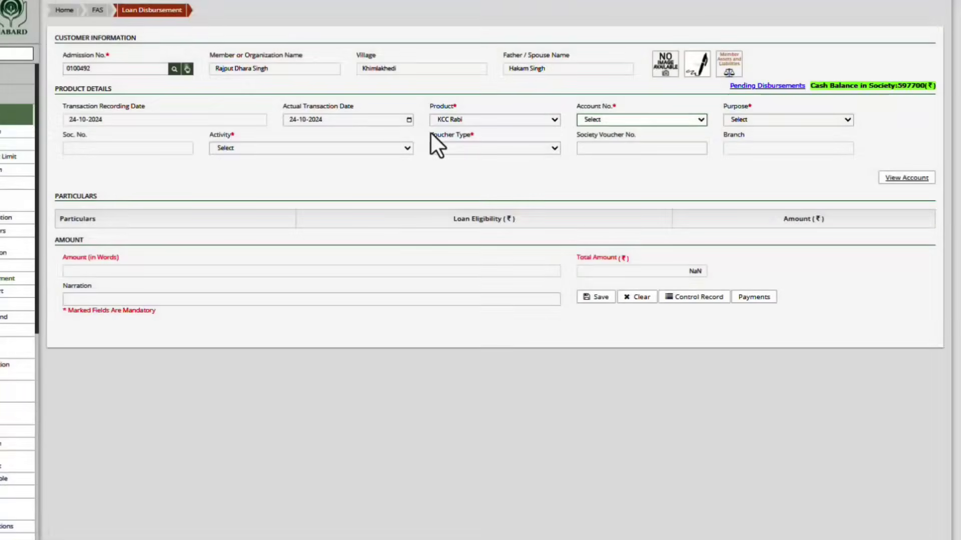
pyautogui.press('Down')
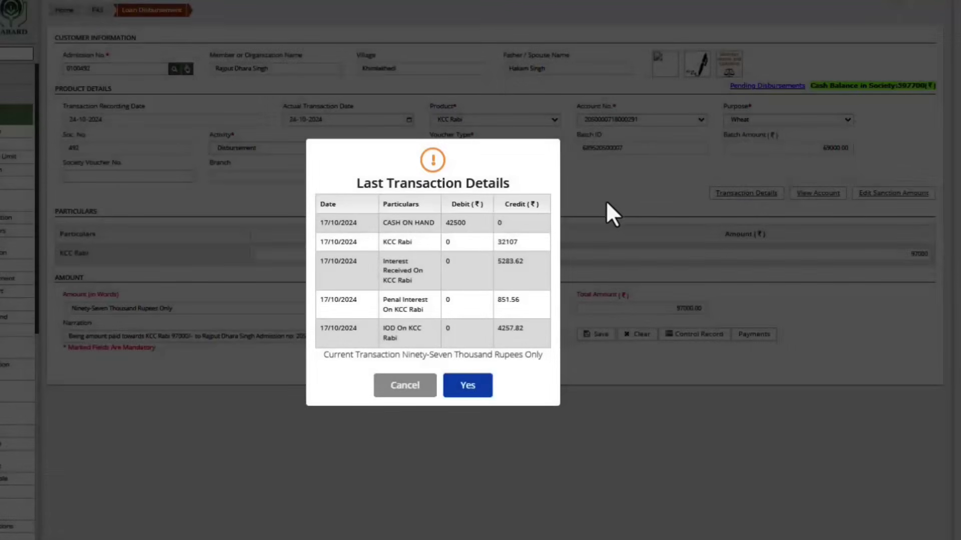
pyautogui.press('Return')
pyautogui.press('Return')
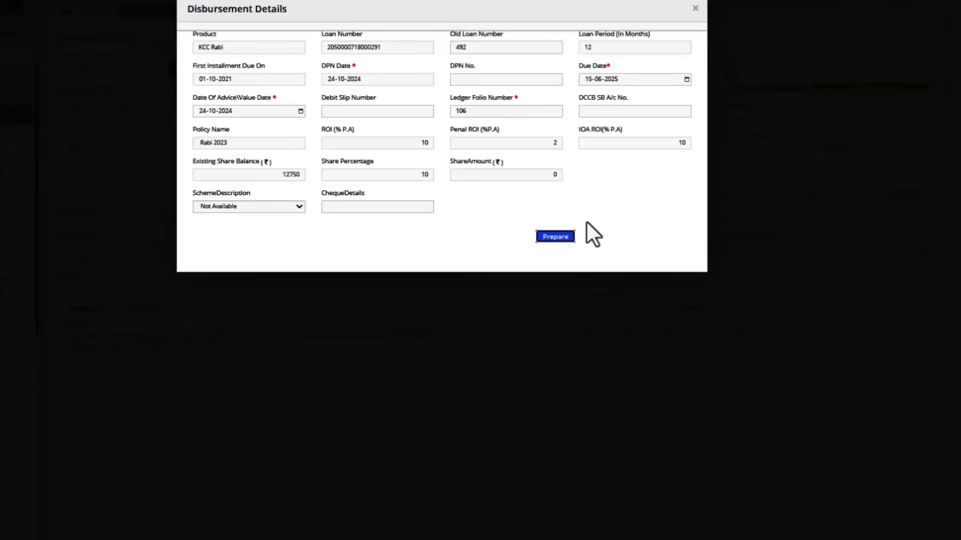
pyautogui.press('Return')
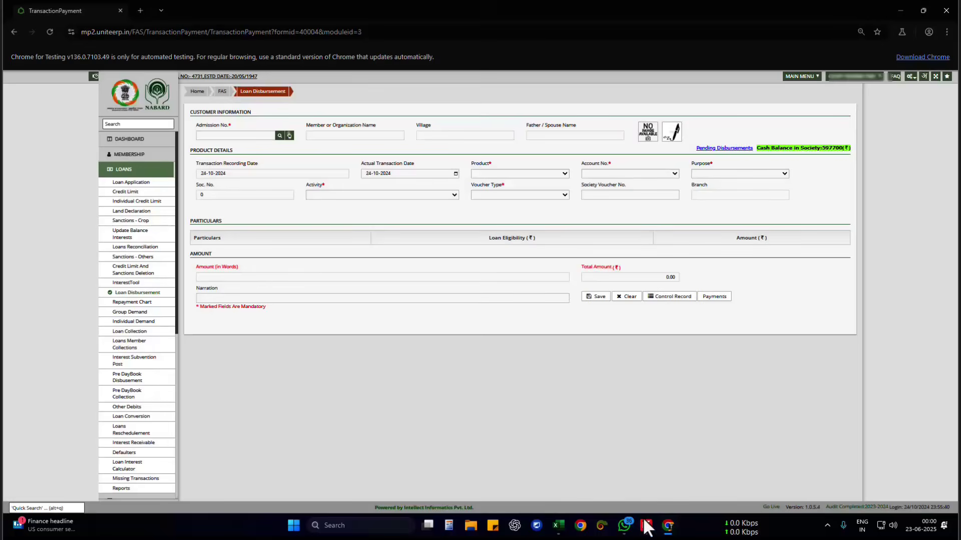
# - Open the pending vouchers from the portal's home page and list all vouchers dated 24-10-2024 on the Pass Voucher page
pyautogui.click(150, 140)
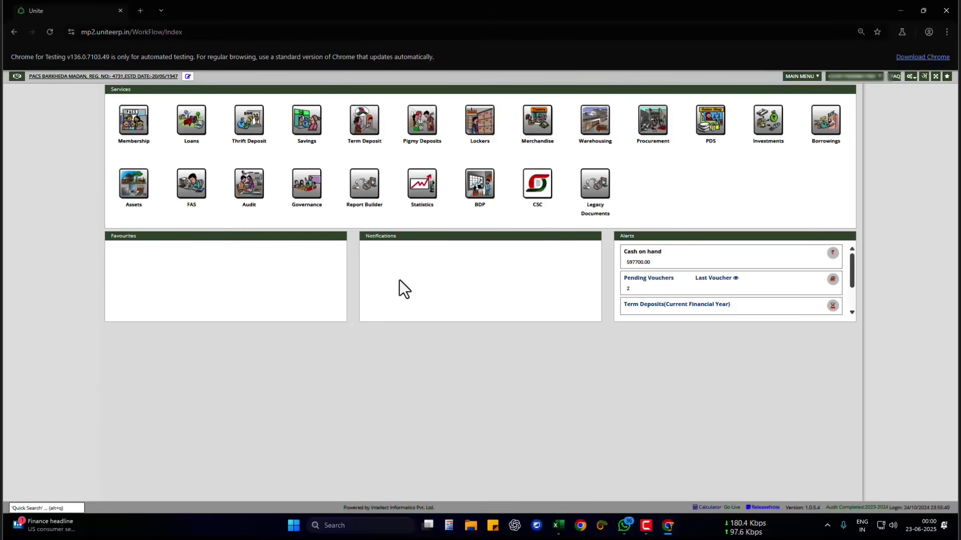
pyautogui.click(629, 290)
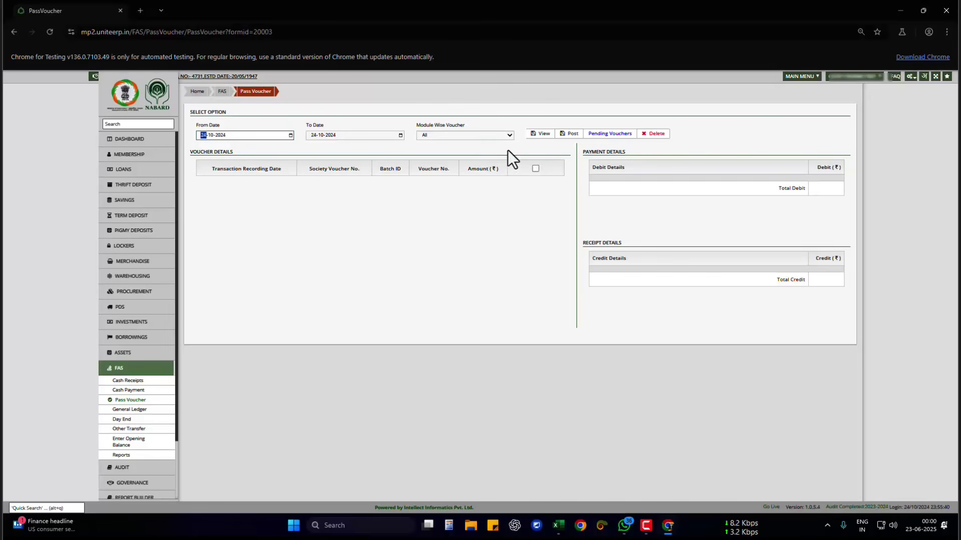
pyautogui.click(529, 135)
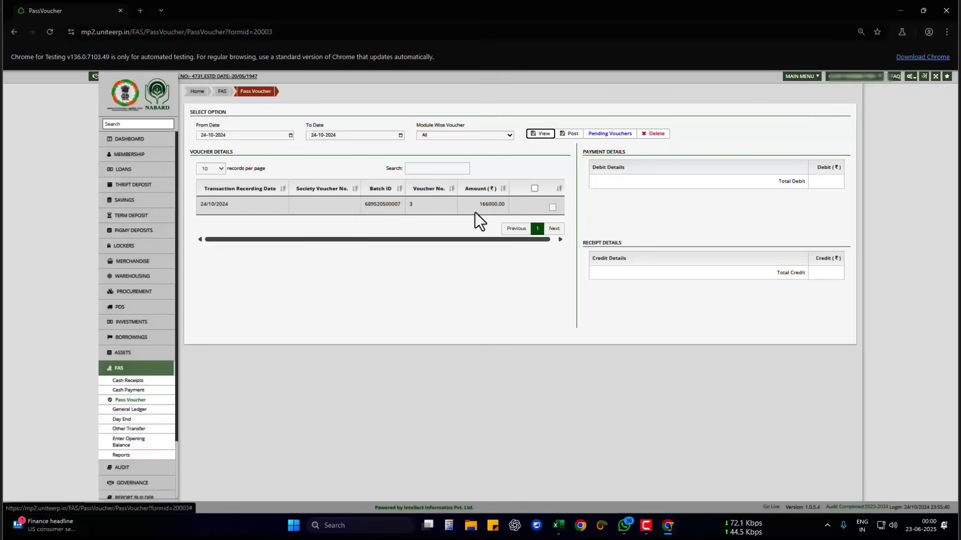
# - Delete the batch voucher holding the two KCC Rabi payments and switch back to the PacsComputerized ERP workbook
pyautogui.click(553, 208)
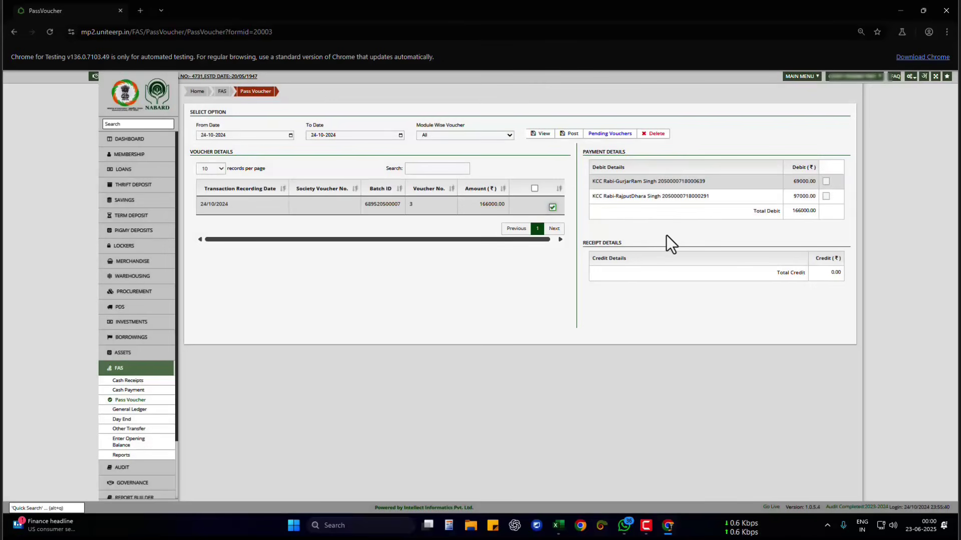
pyautogui.click(654, 134)
pyautogui.click(499, 310)
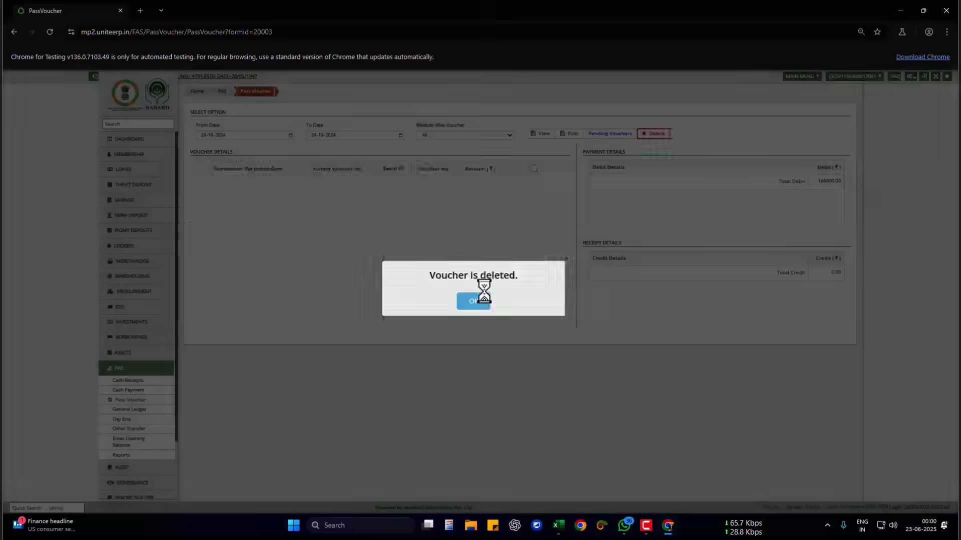
pyautogui.click(483, 298)
pyautogui.moveTo(558, 525)
pyautogui.click(589, 508)
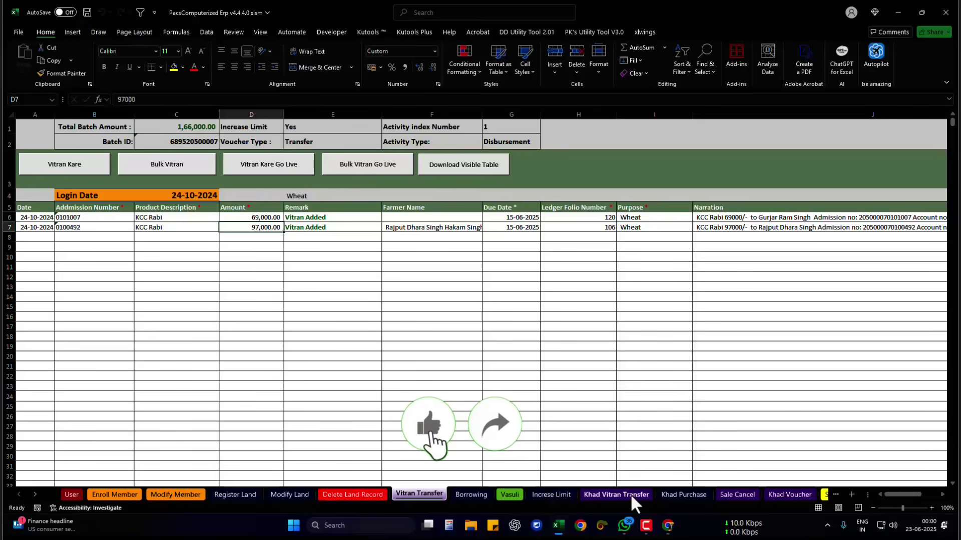